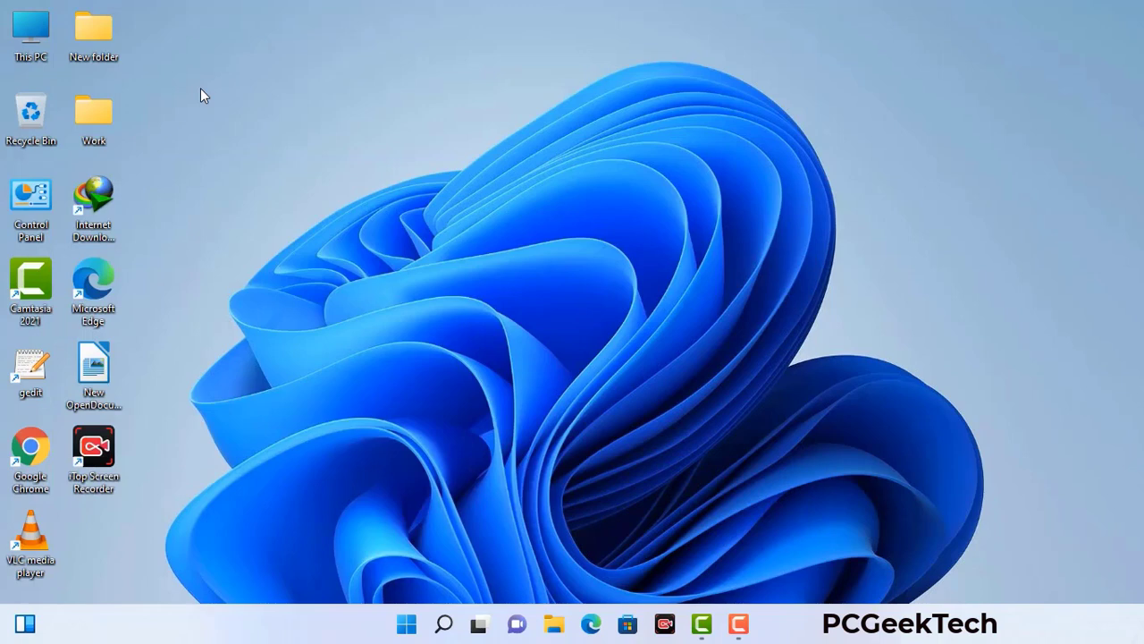
Bring up the Run prompt with msconfig entered and move it to the screen centre
key("super+r")
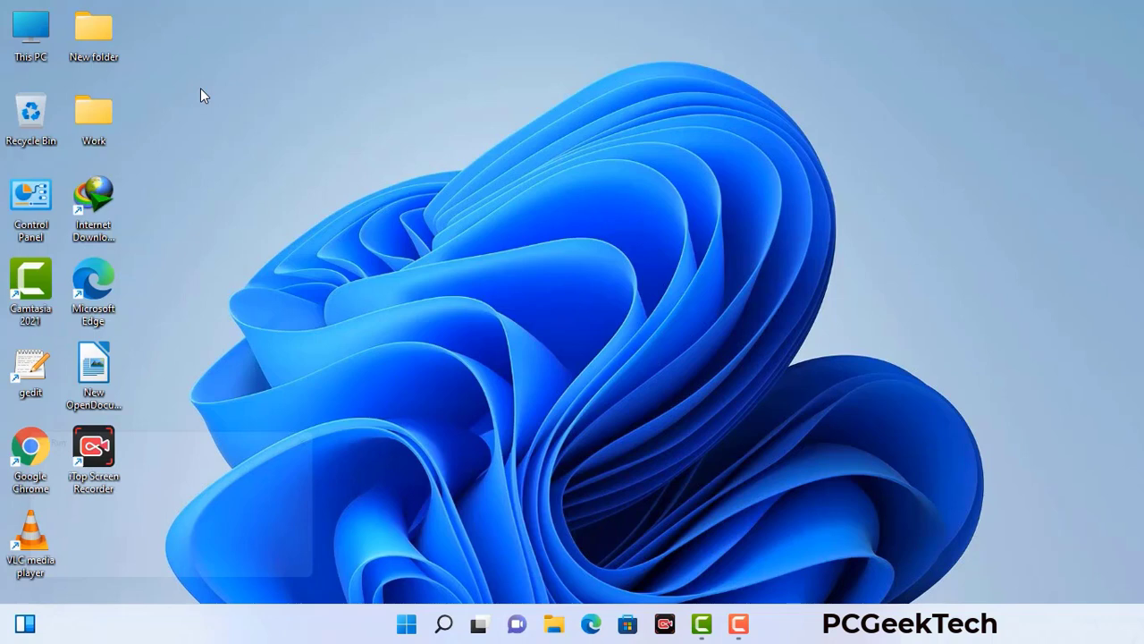
left_click_drag(194, 436, 503, 141)
Launch msconfig, enable Safe boot with the Network option on the Boot tab, and apply
left_click(454, 223)
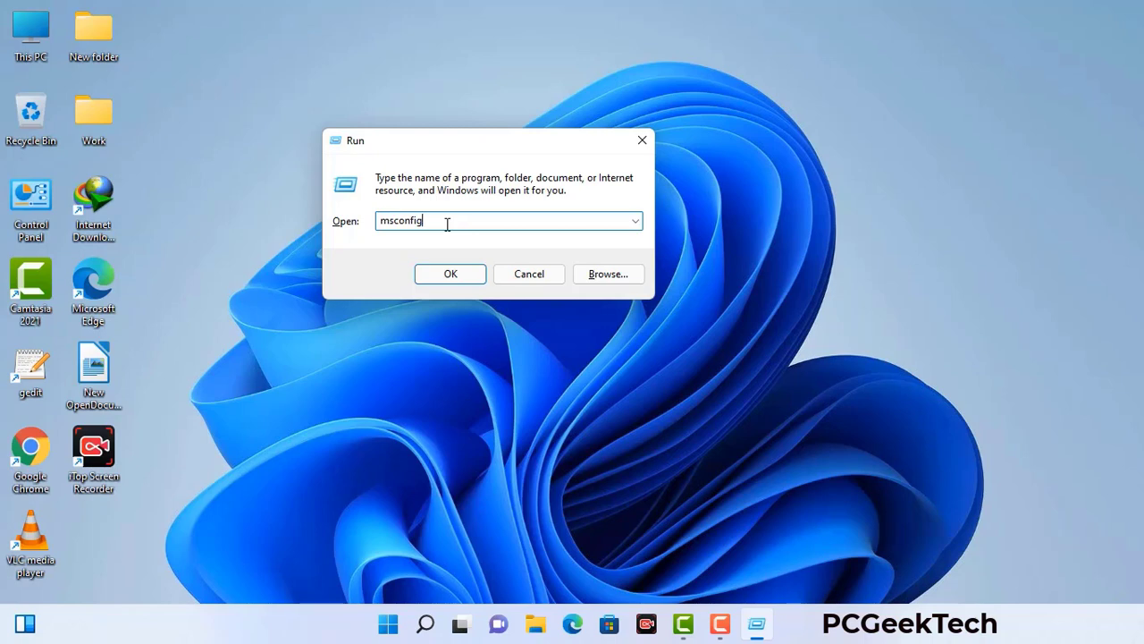
left_click(442, 279)
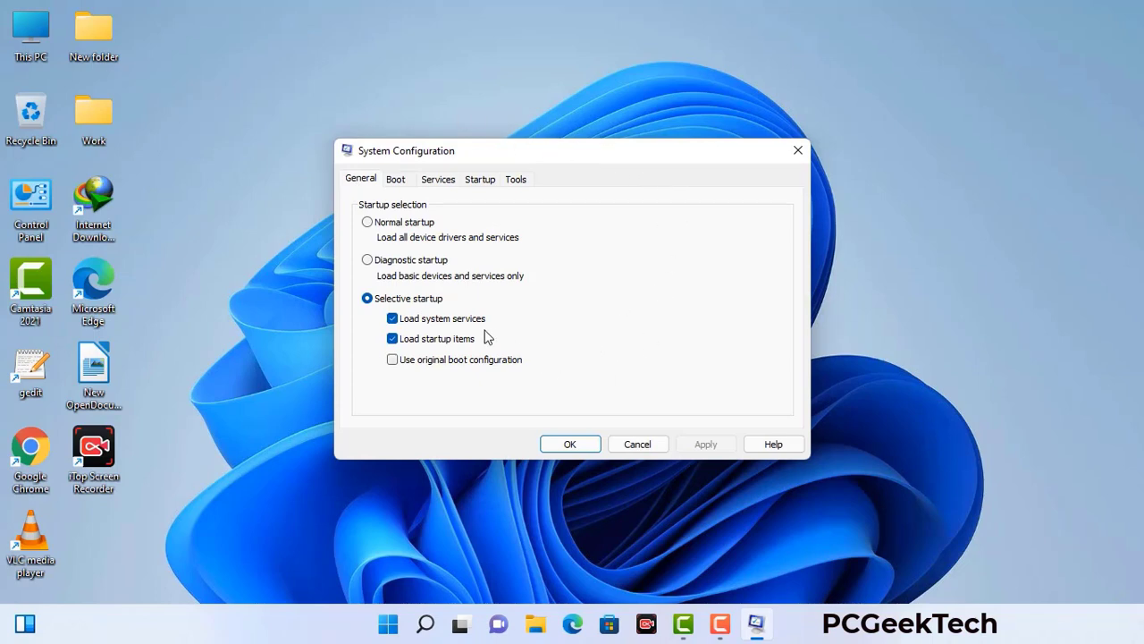
left_click(396, 180)
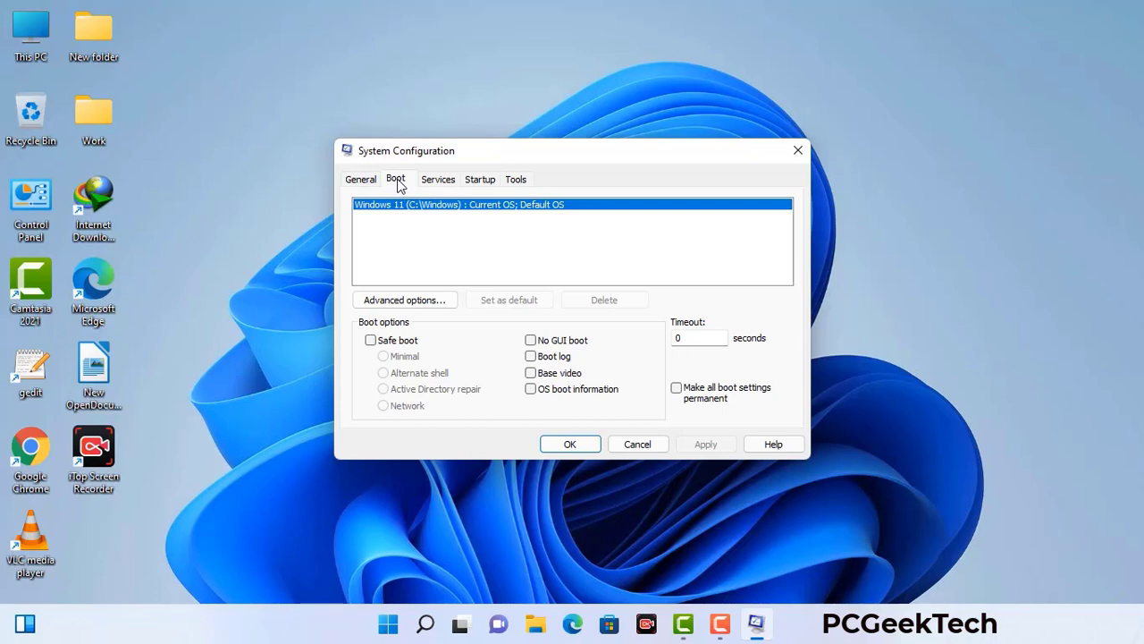
left_click(370, 342)
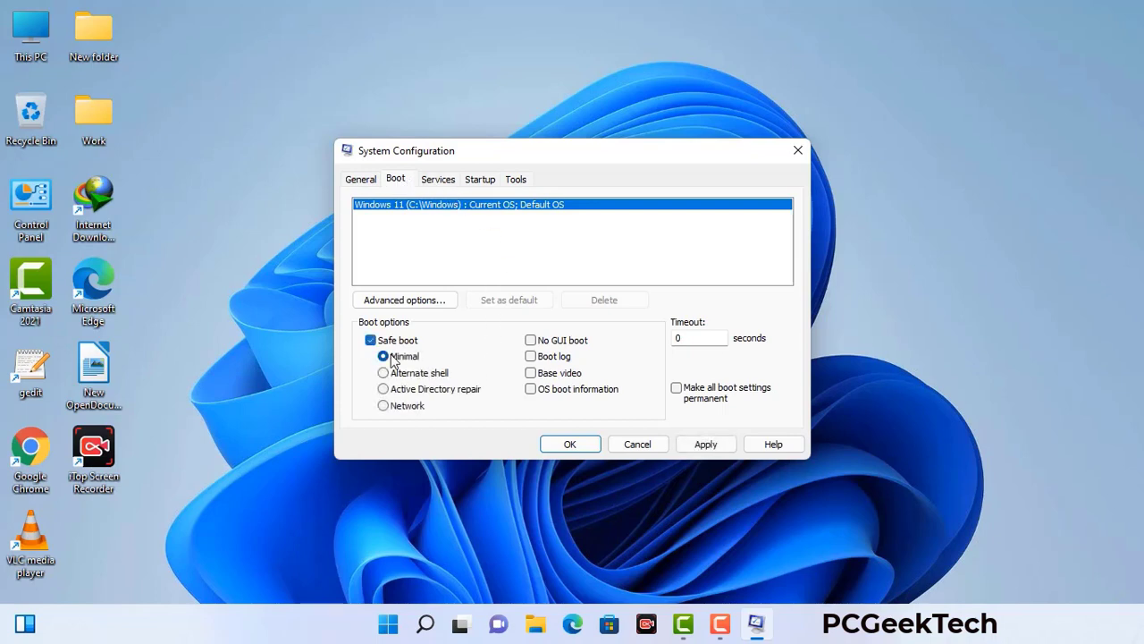
left_click(407, 406)
left_click(706, 444)
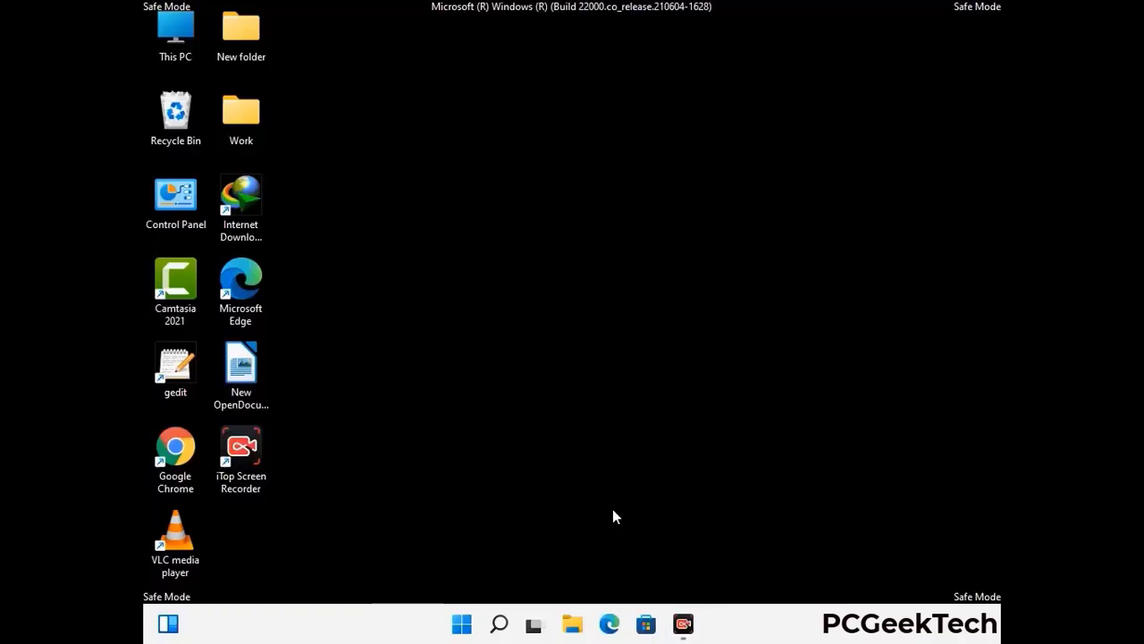
Turn on 'Show hidden files, folders, and drives' in File Explorer Options and apply it
double_click(176, 212)
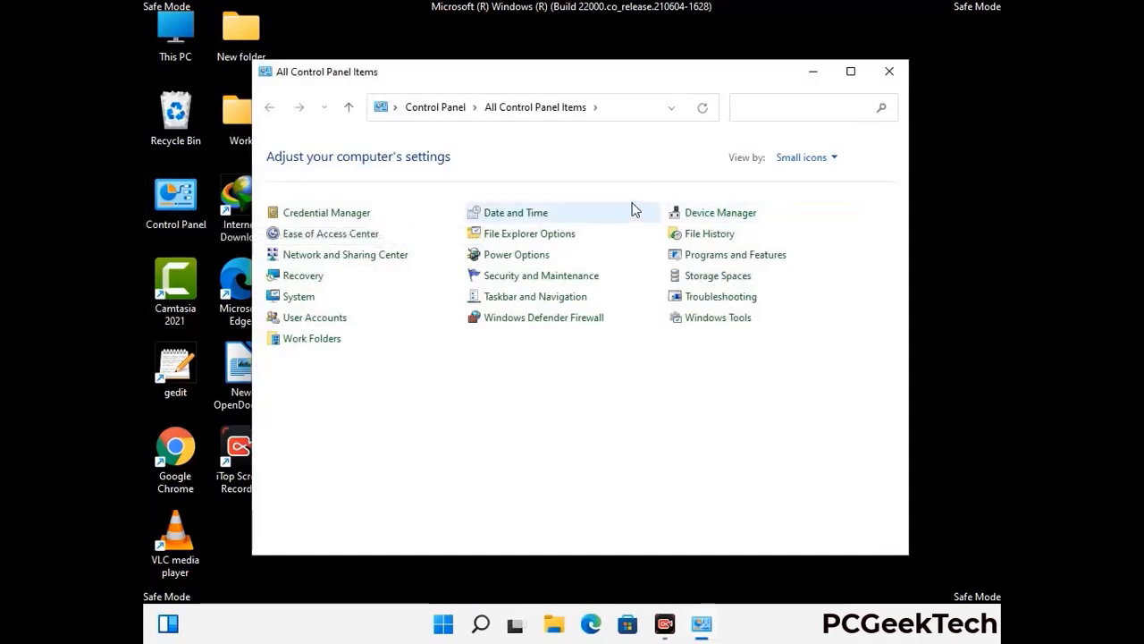
left_click(553, 242)
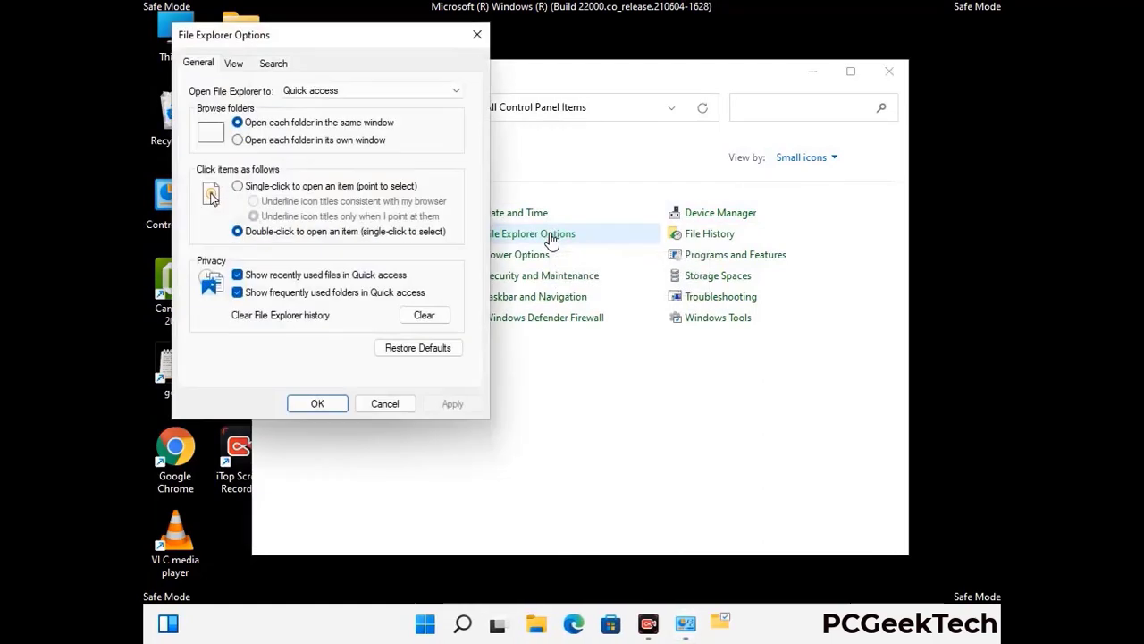
left_click(237, 64)
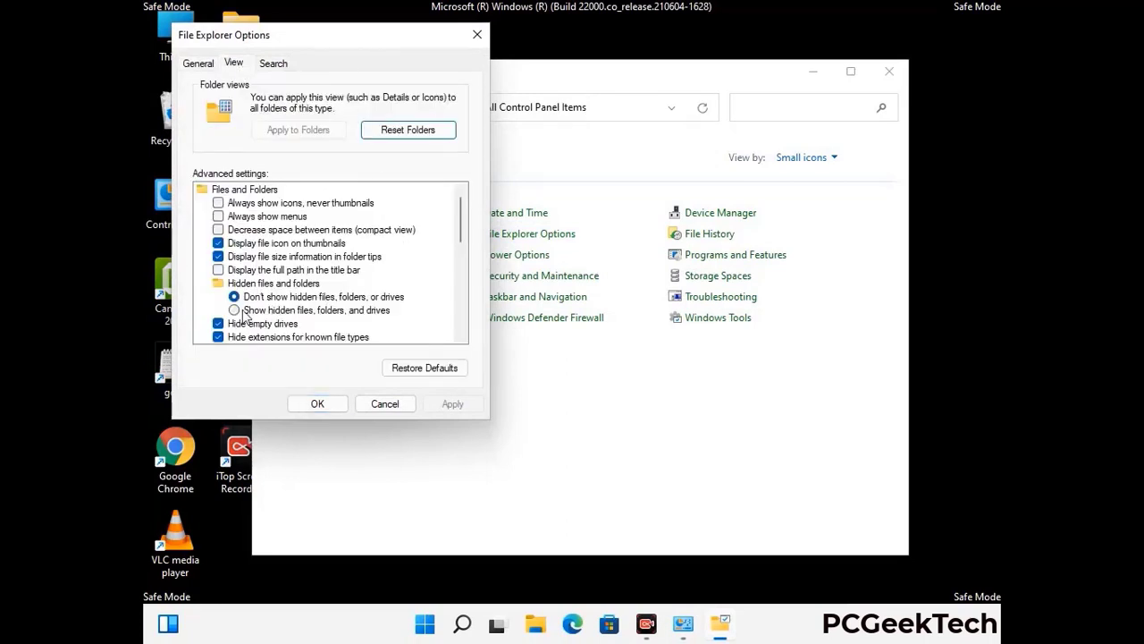
left_click(234, 310)
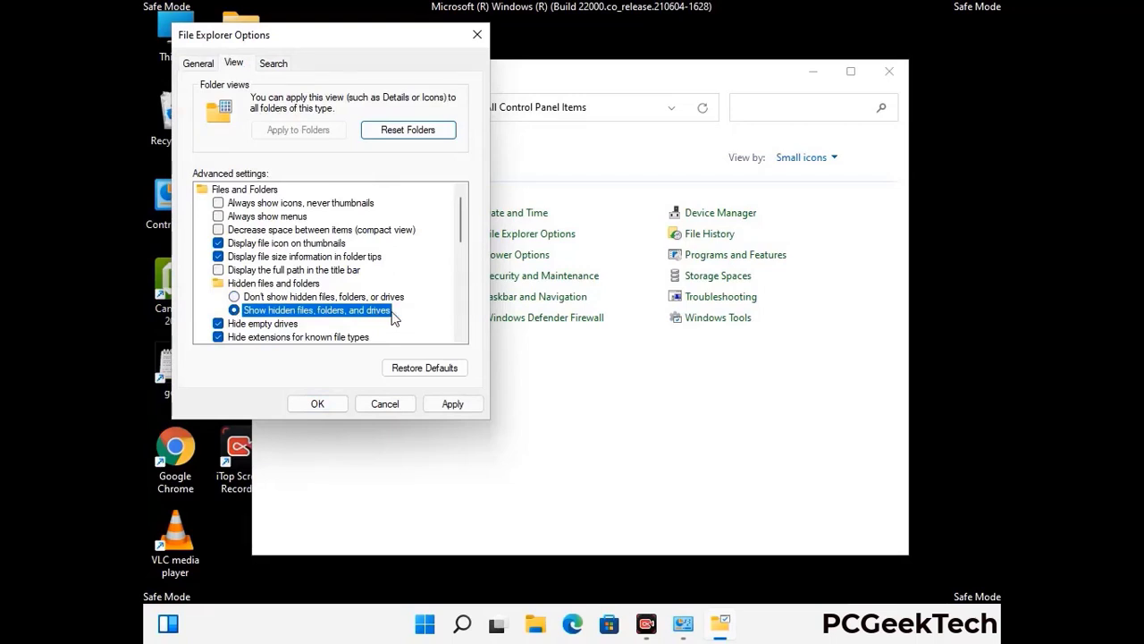
left_click(453, 404)
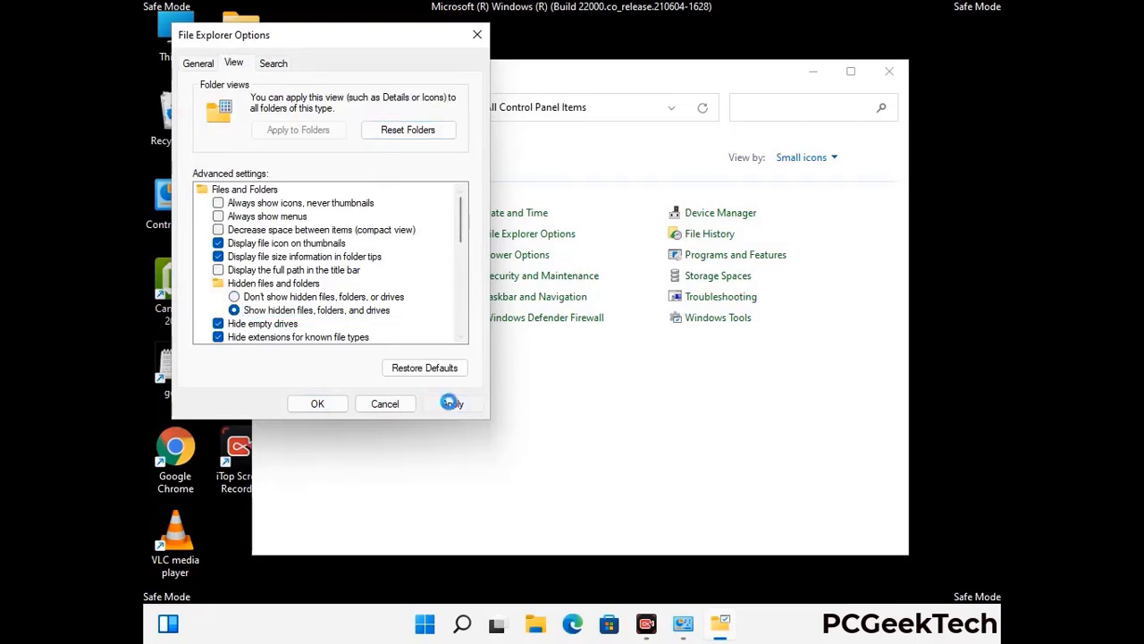
left_click(302, 406)
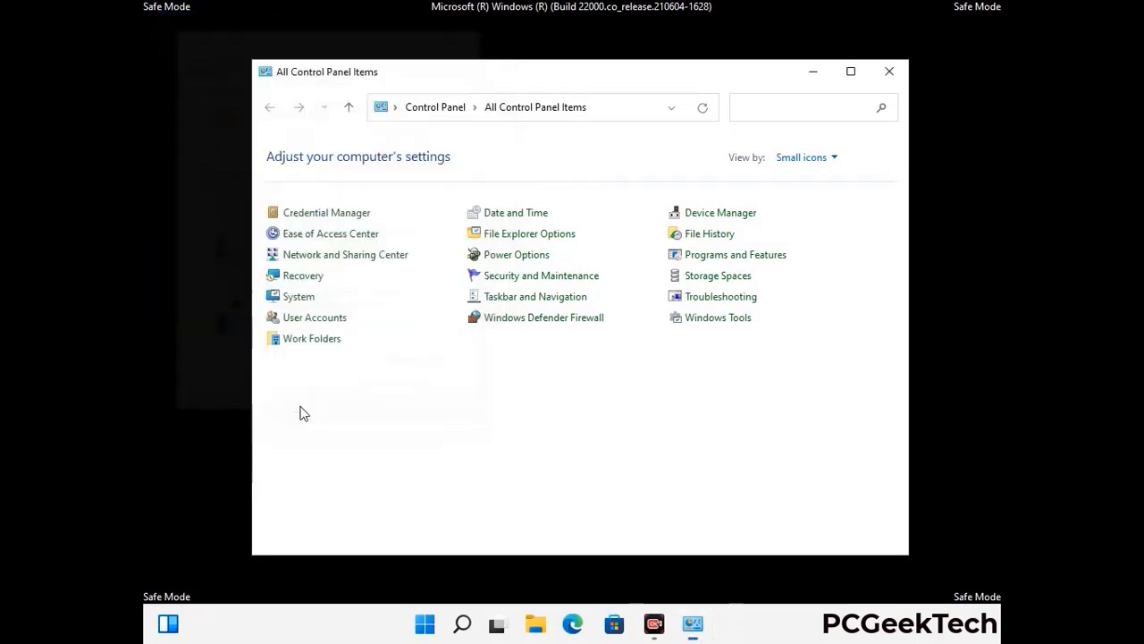
Close Control Panel and browse to C:\Windows\System32\drivers\etc in File Explorer
left_click(889, 71)
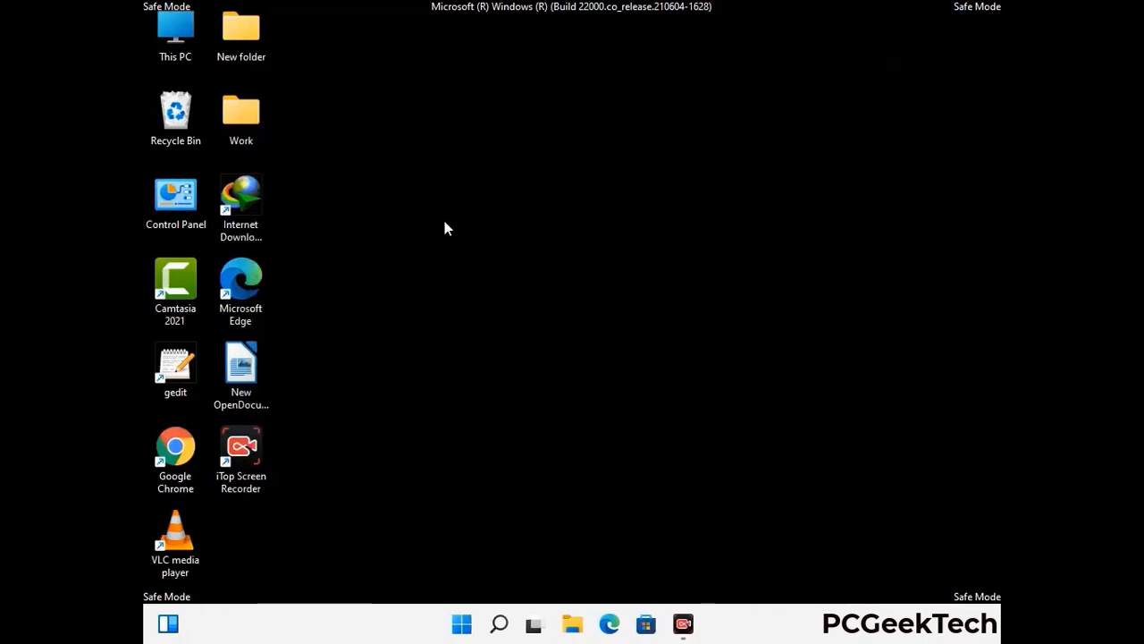
double_click(169, 55)
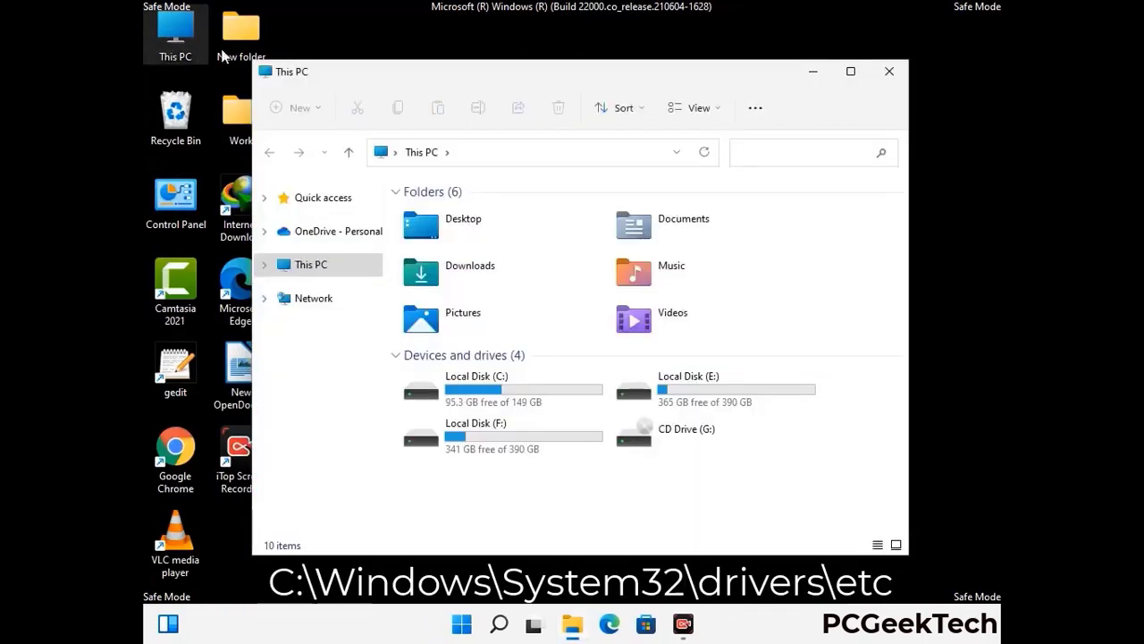
double_click(501, 393)
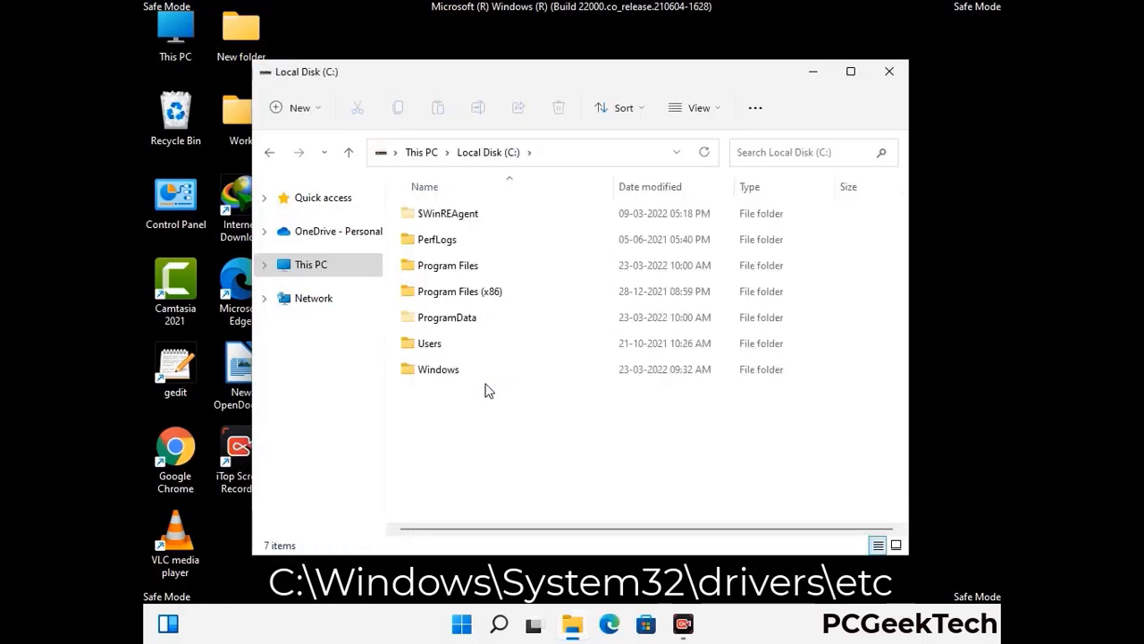
double_click(429, 369)
scroll(572, 383, "down", 5)
scroll(565, 386, "down", 12)
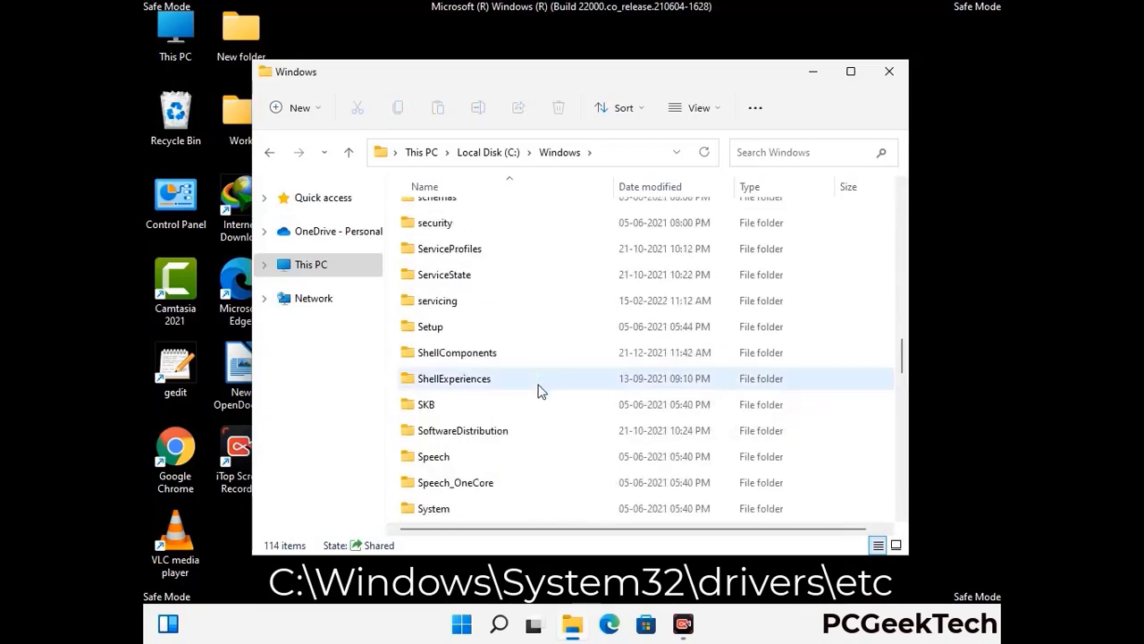
scroll(539, 390, "down", 2)
double_click(439, 377)
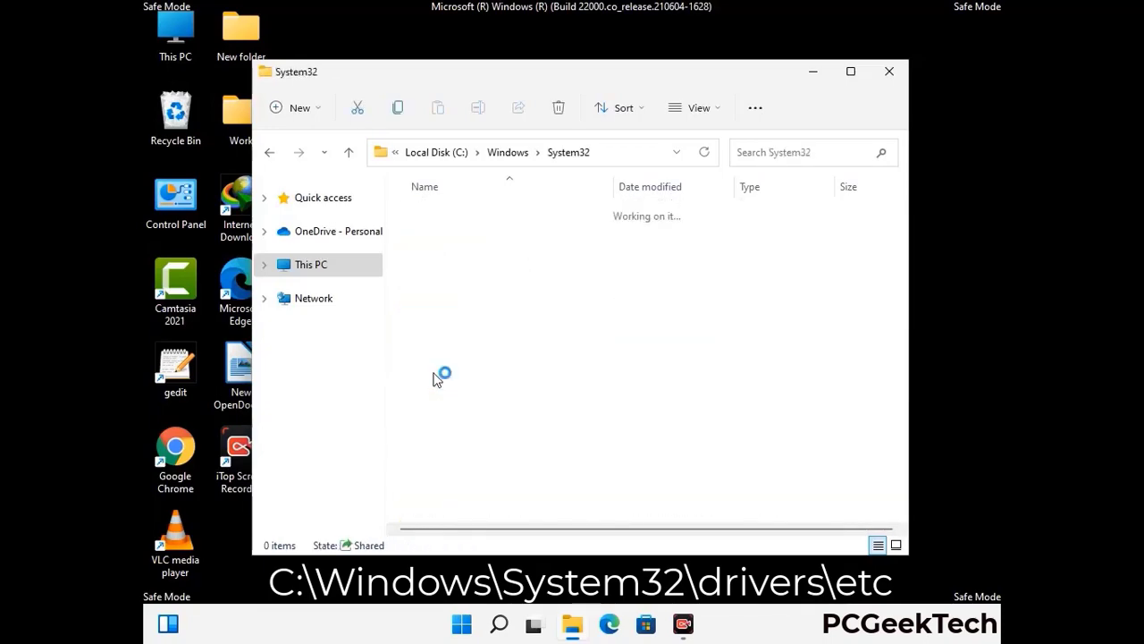
scroll(492, 387, "down", 5)
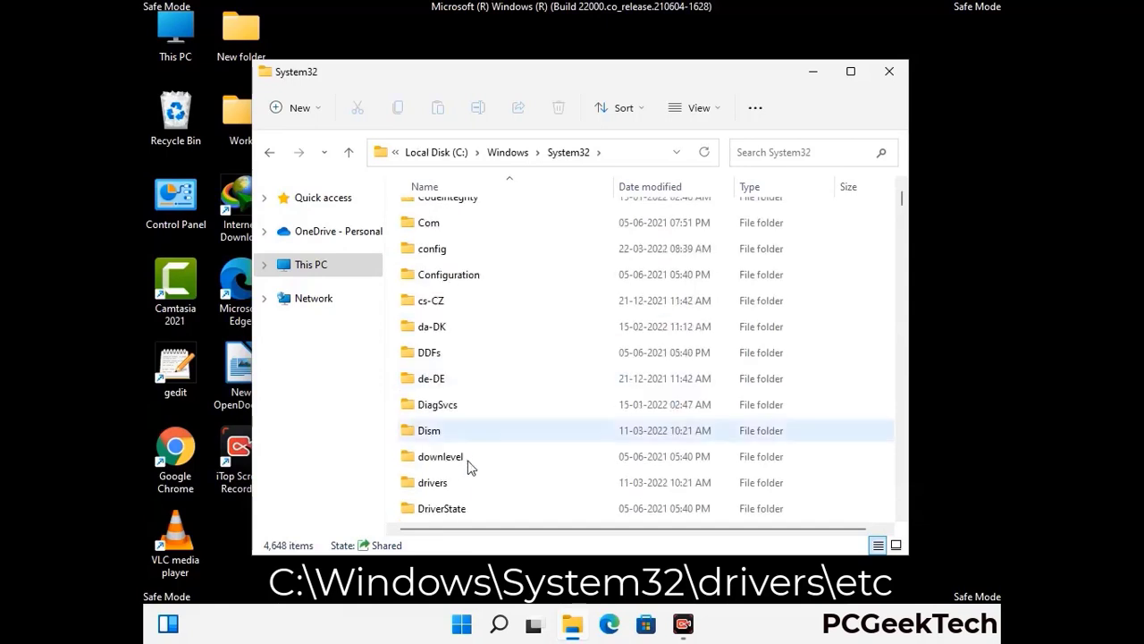
double_click(440, 485)
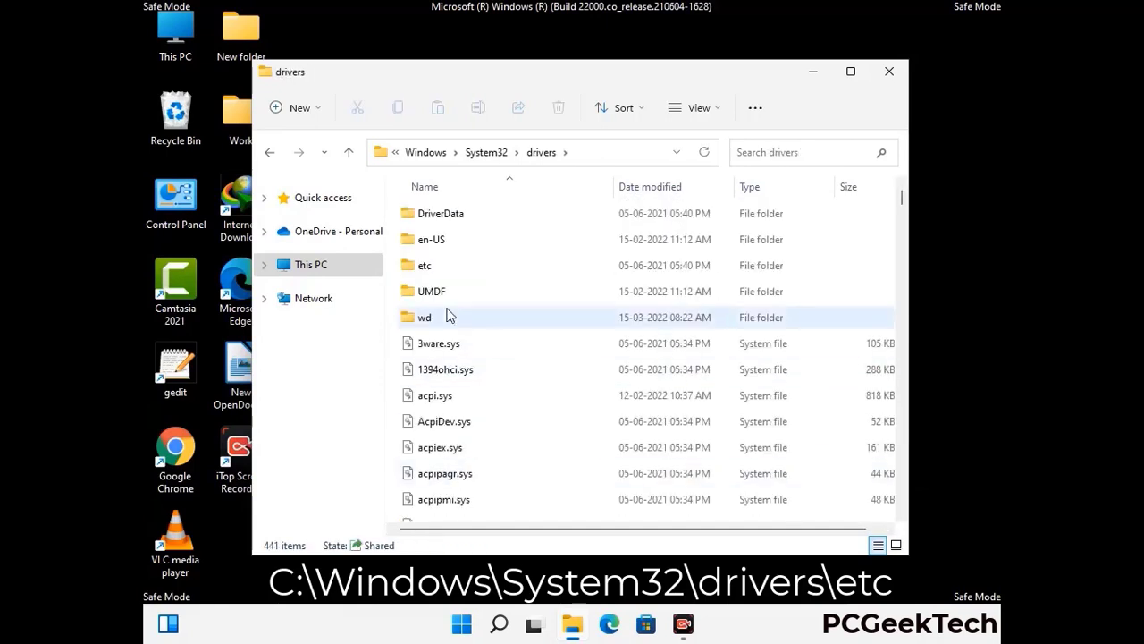
double_click(427, 266)
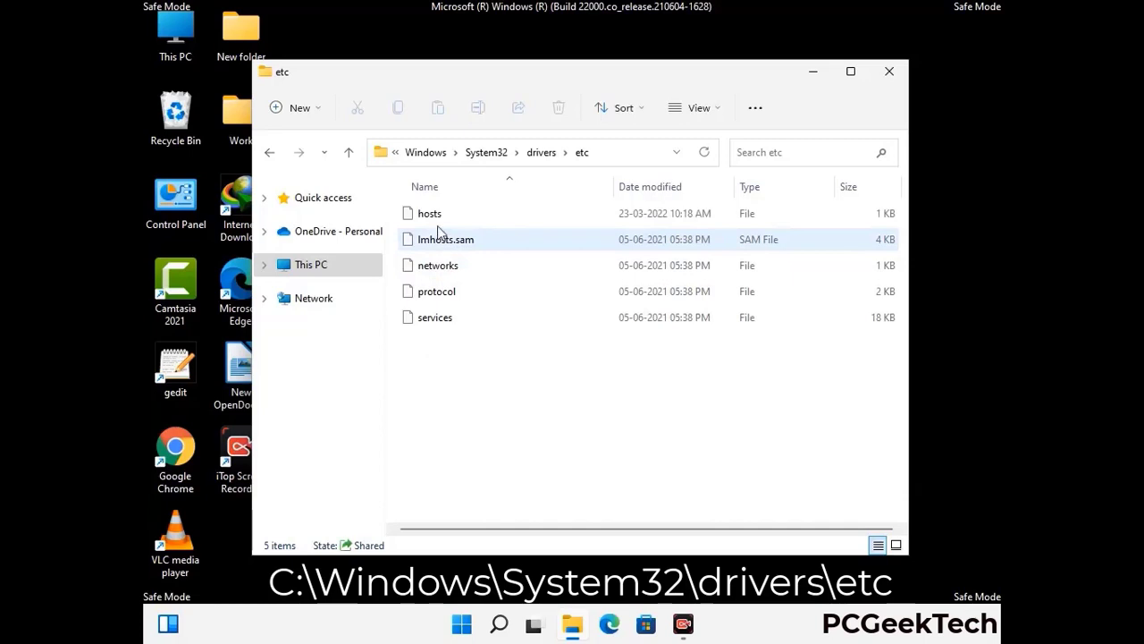
Open the hosts file with Notepad
left_click(436, 217)
double_click(438, 224)
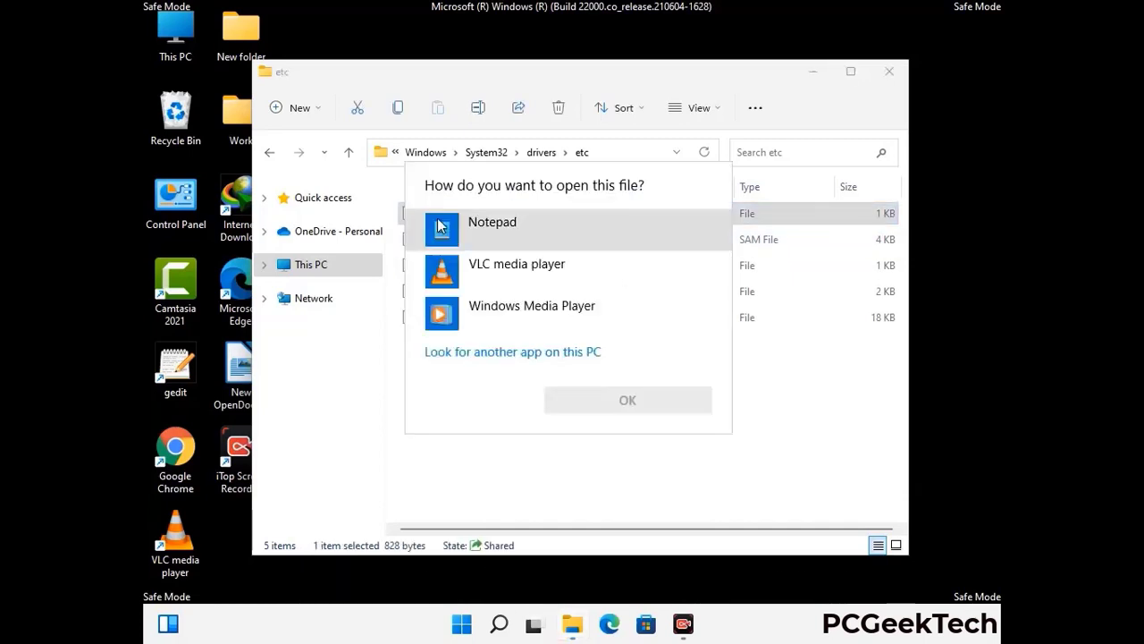
left_click(518, 228)
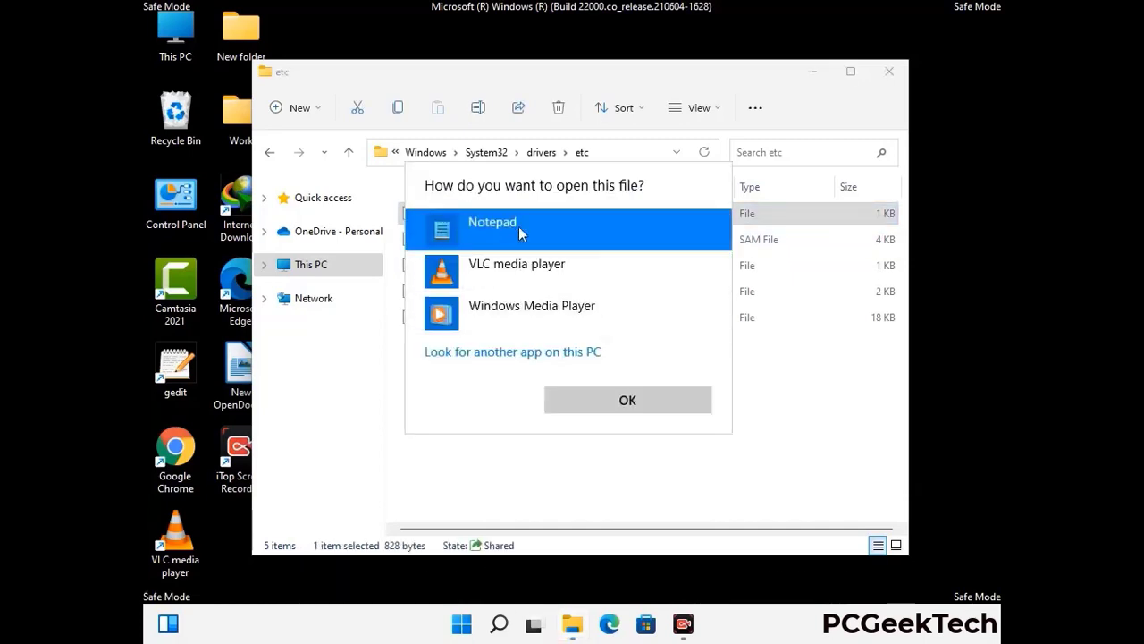
left_click(628, 401)
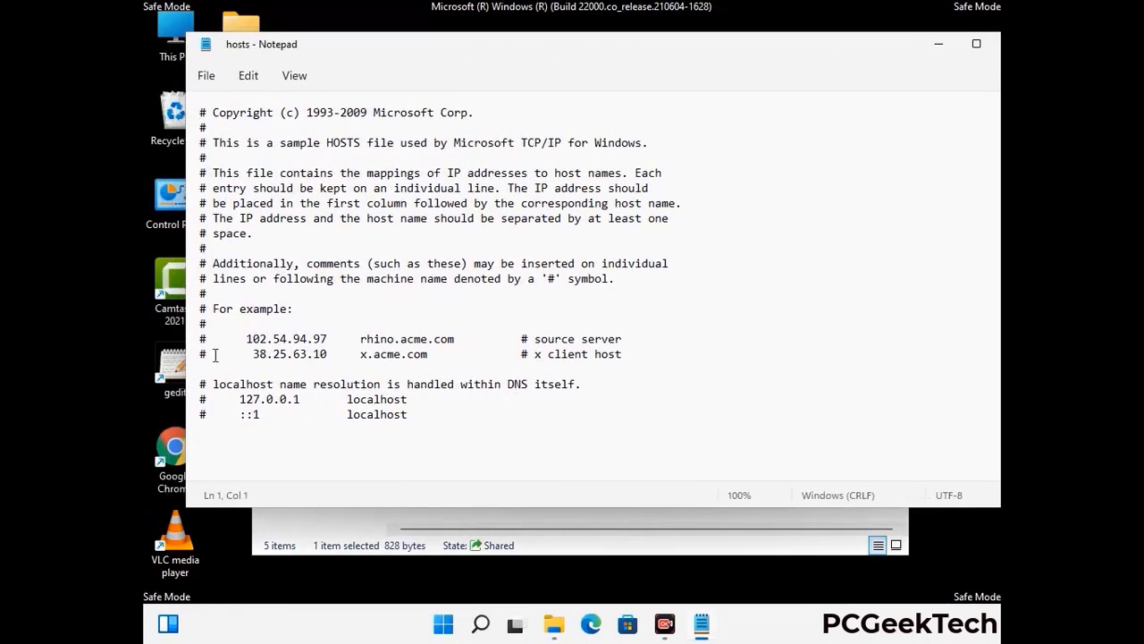
Add a blank line after the last localhost entry and save the hosts file
left_click(428, 419)
key("Return")
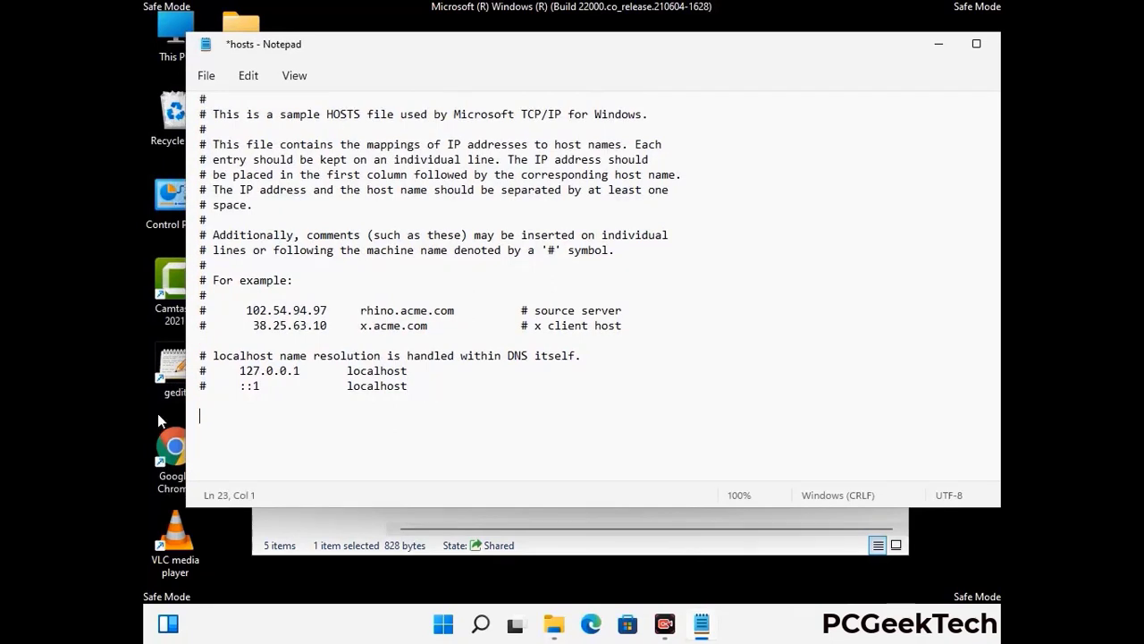
left_click(205, 77)
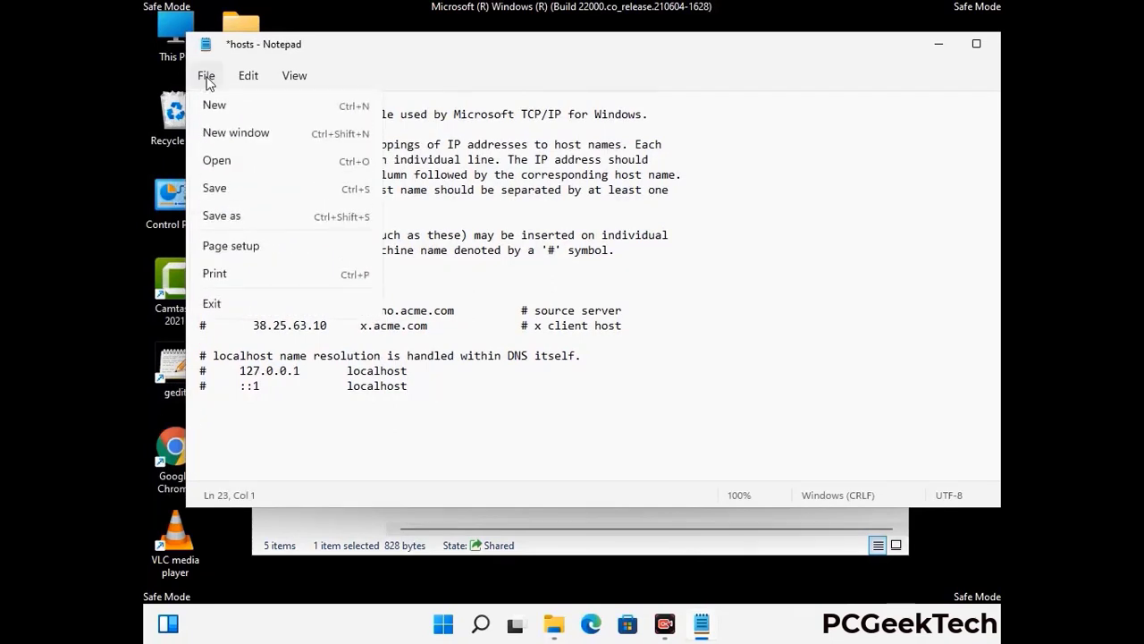
left_click(214, 190)
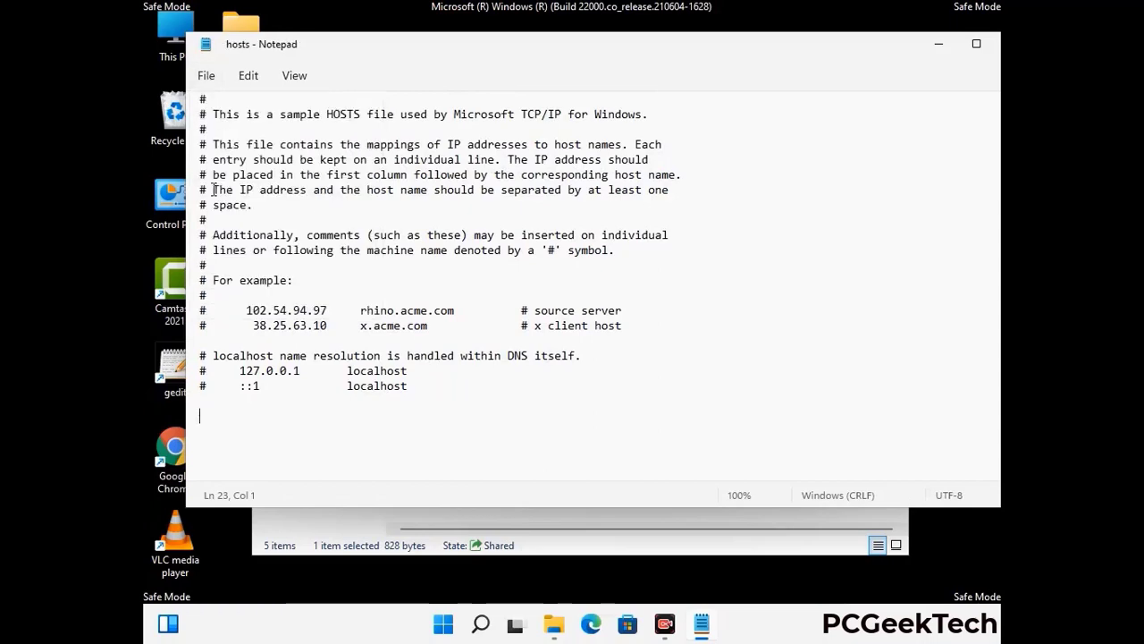
Close Notepad and the etc folder window
left_click_drag(864, 54, 742, 57)
left_click(882, 50)
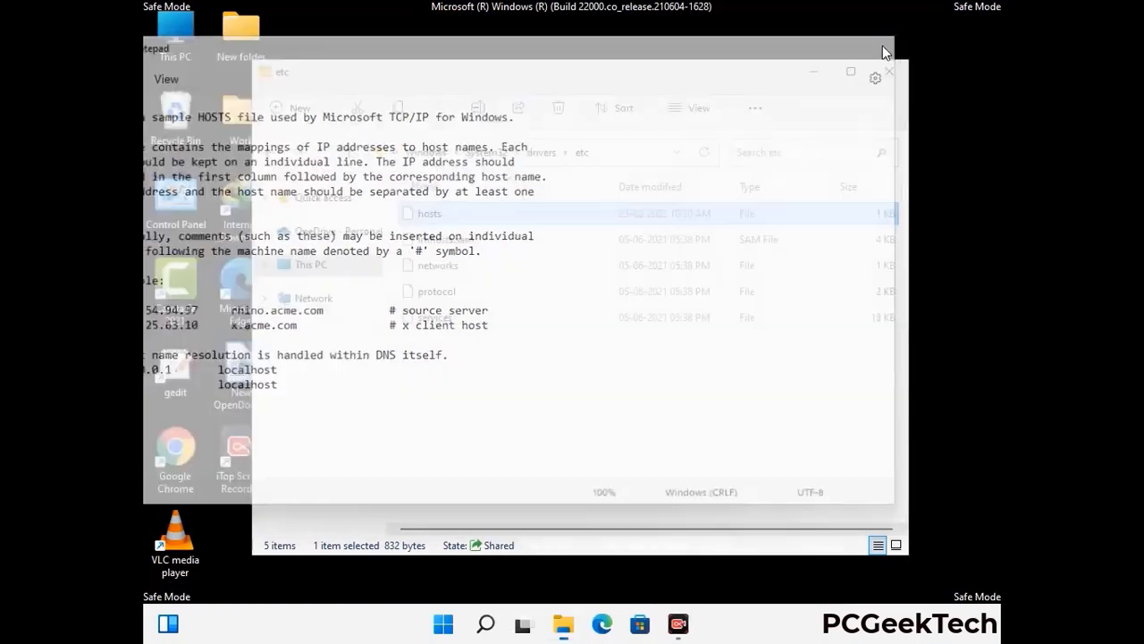
left_click(890, 70)
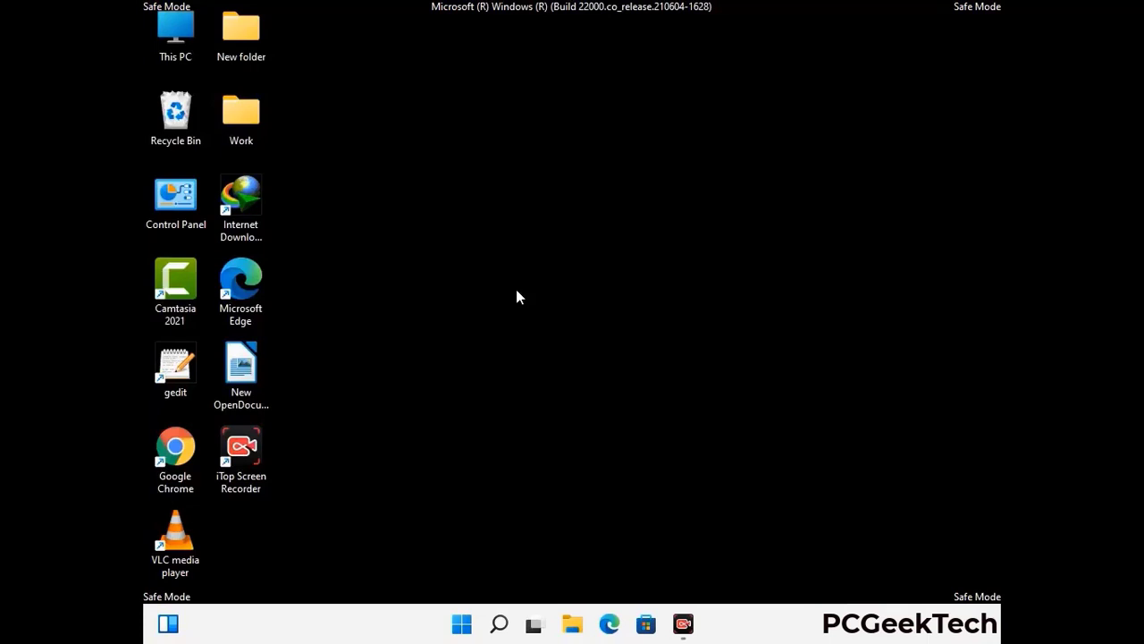
Run %appdata% from the Run prompt to open the AppData\Roaming folder
key("super+r")
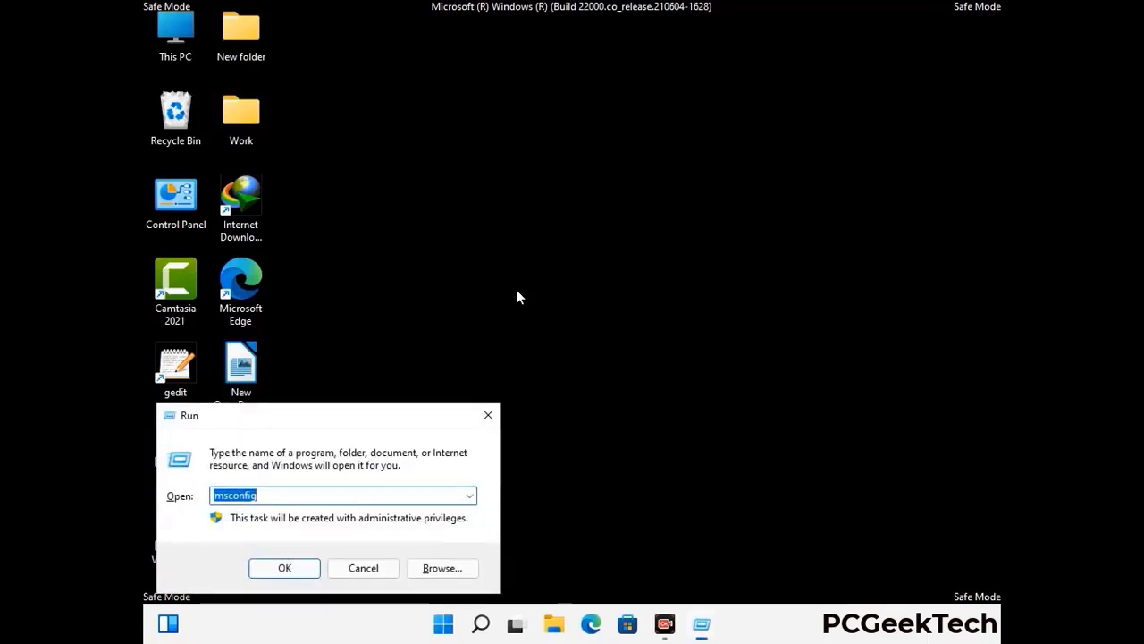
left_click_drag(328, 409, 533, 179)
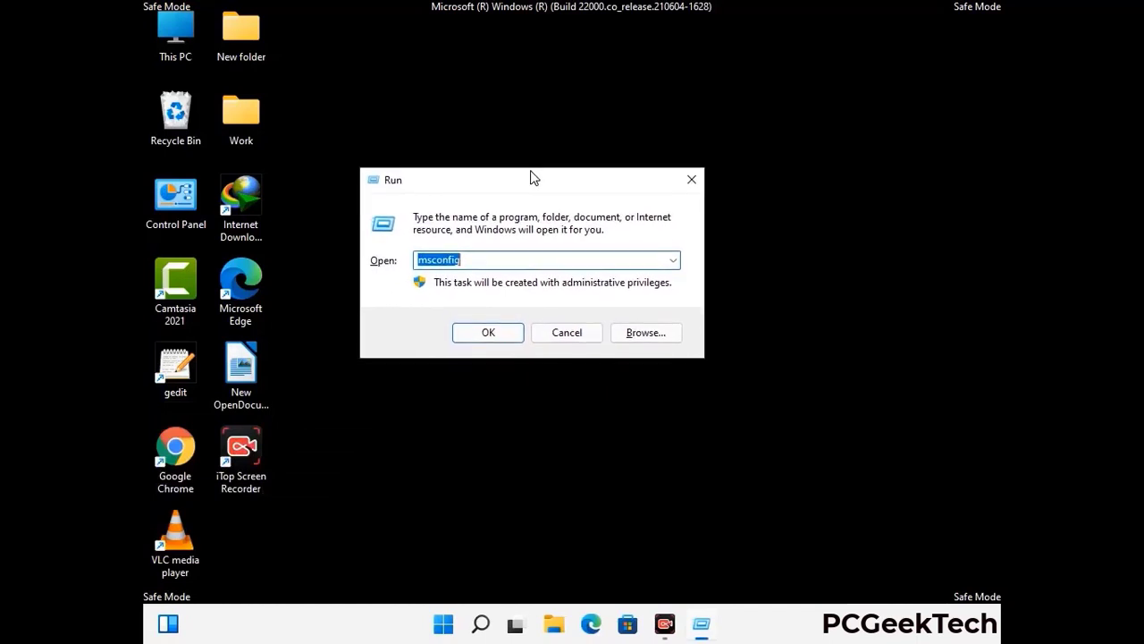
type("%")
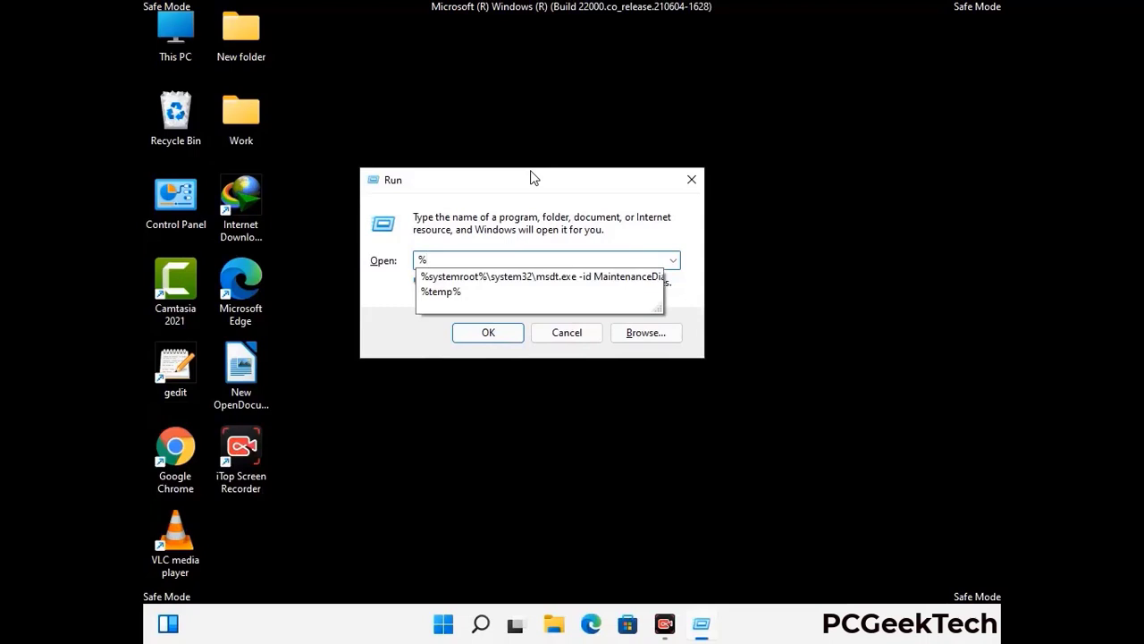
type("appdata%")
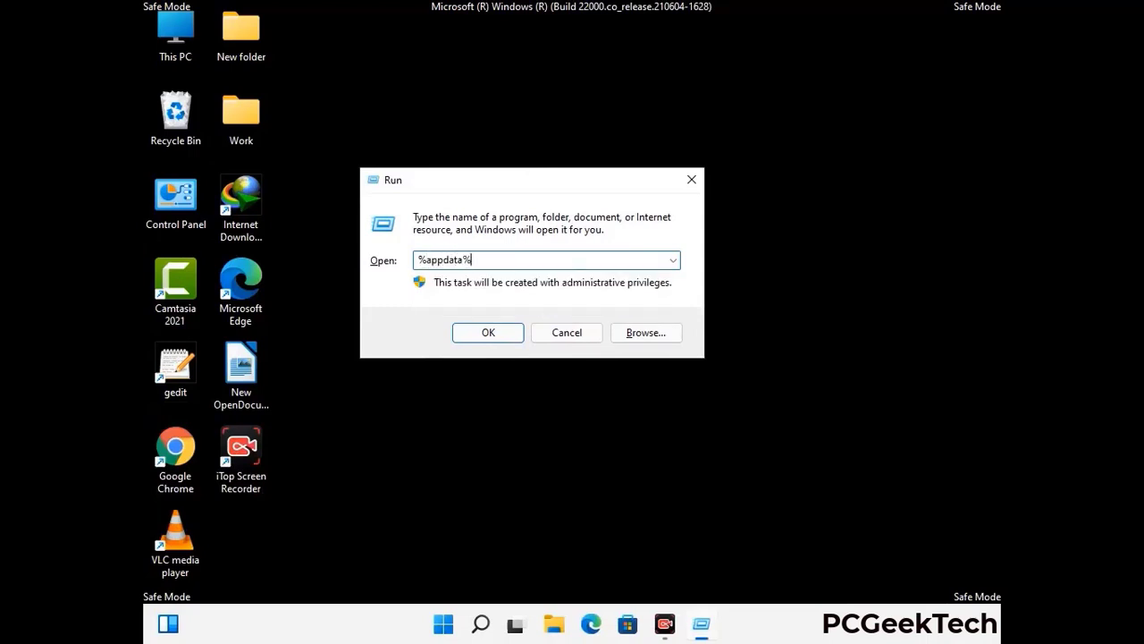
key("Return")
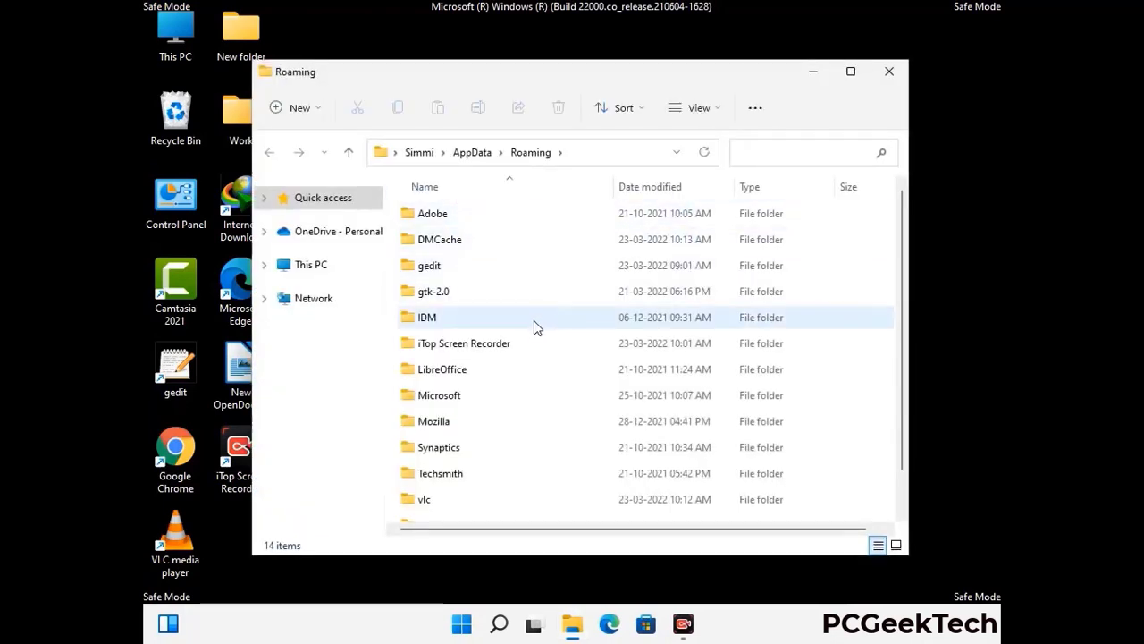
Delete the Zoom folder from AppData\Roaming, then close the Explorer window
scroll(536, 322, "down", 1)
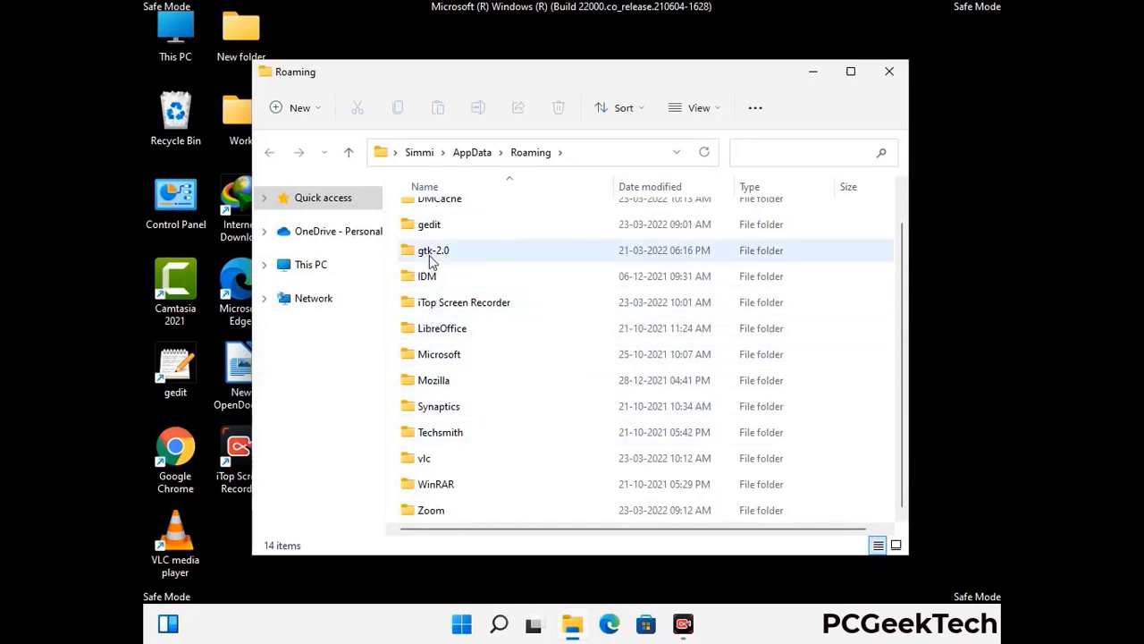
scroll(429, 278, "up", 1)
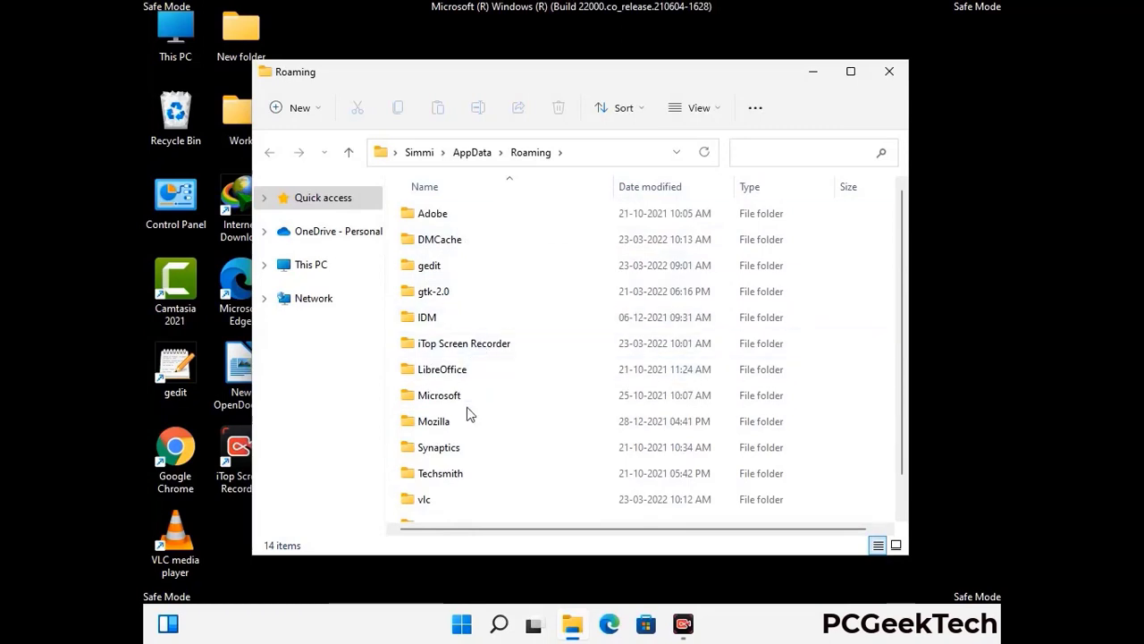
scroll(461, 447, "down", 1)
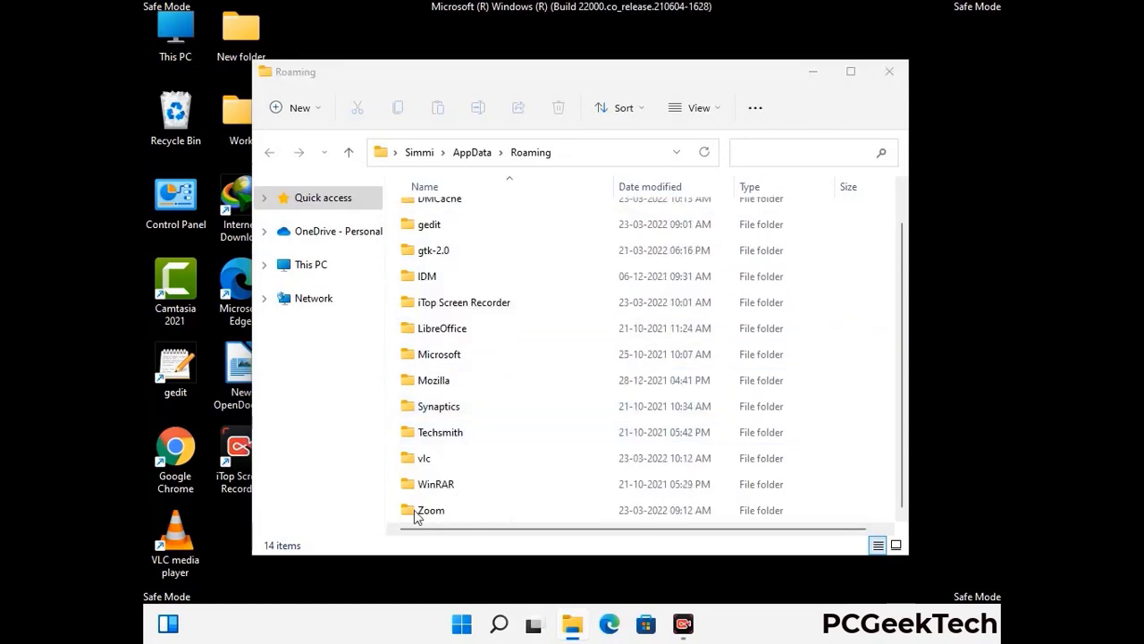
left_click(640, 504)
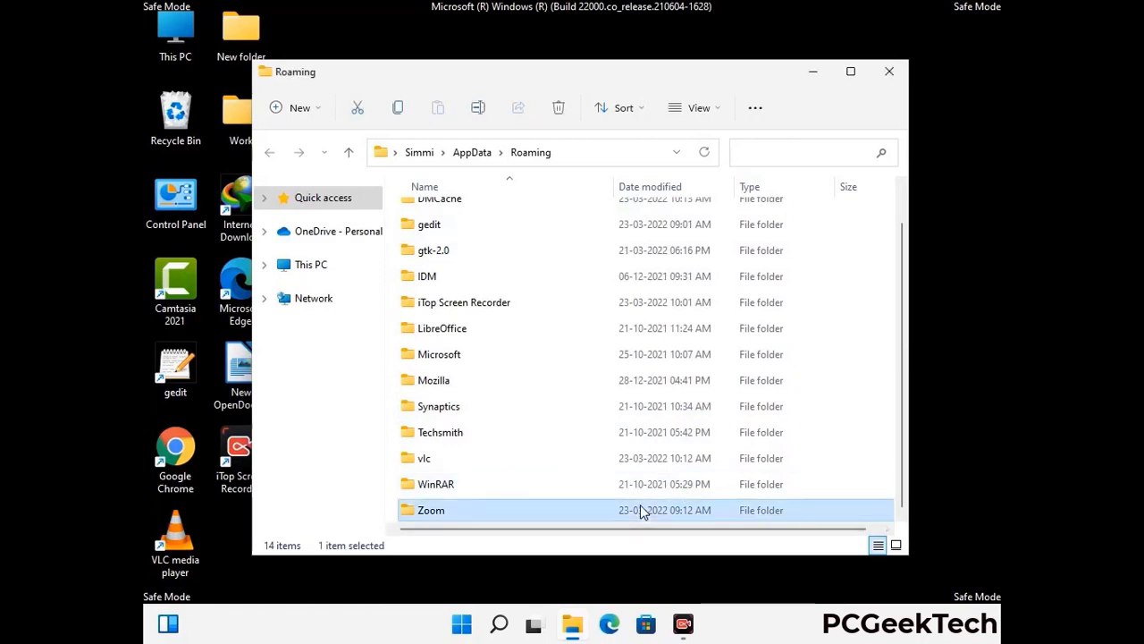
left_click(566, 114)
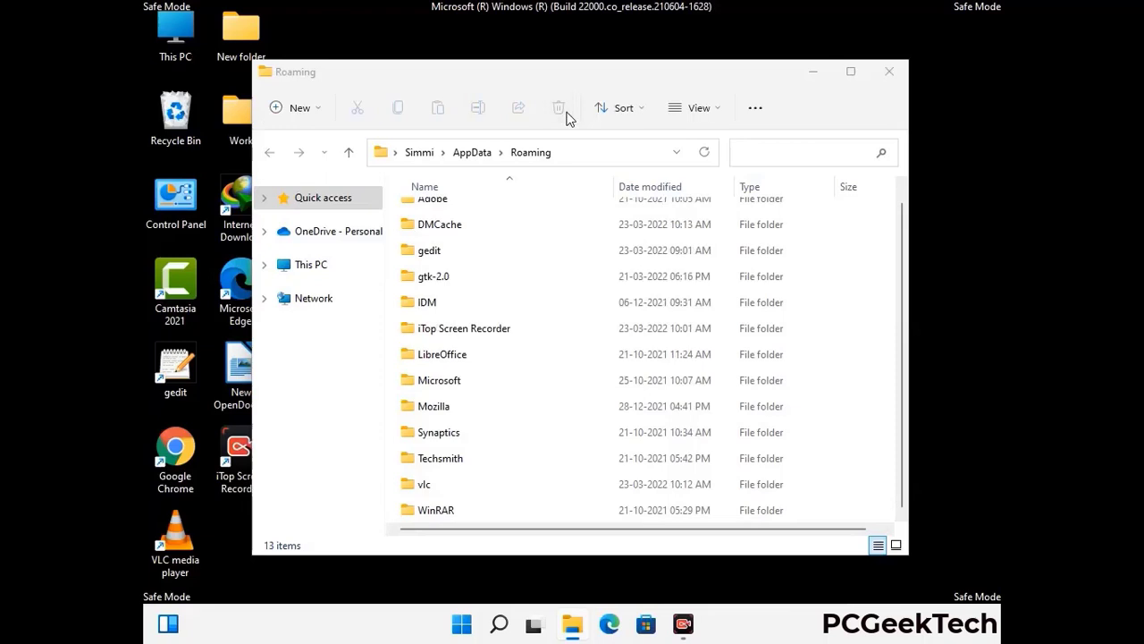
left_click(886, 72)
left_click(887, 73)
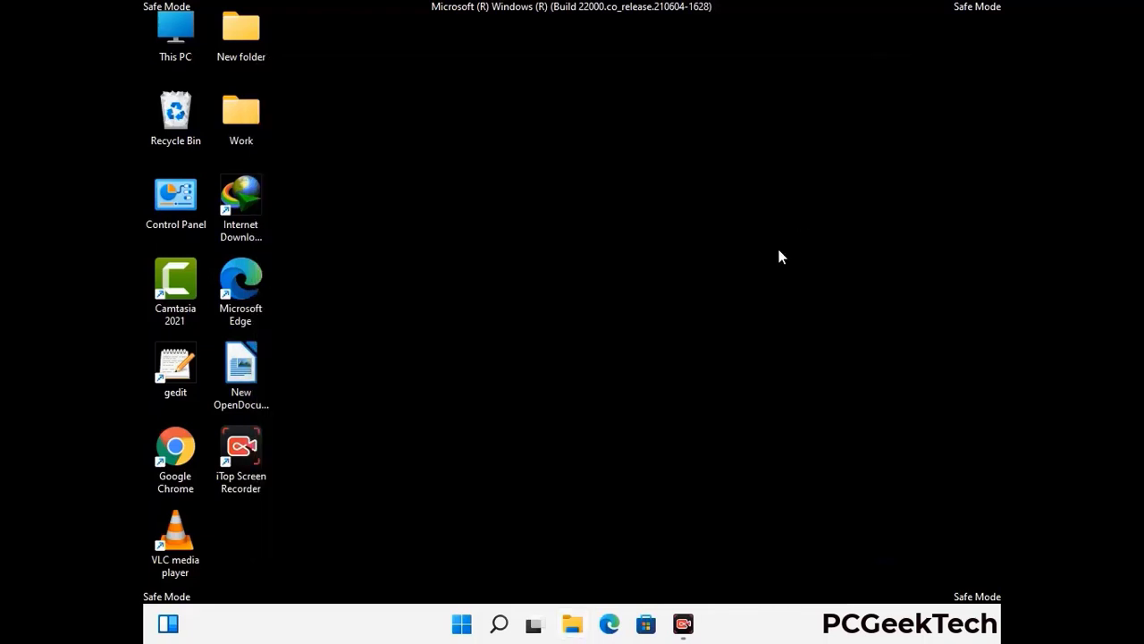
Run %LocalAppData% from the Run prompt to open the AppData\Local folder
key("super+r")
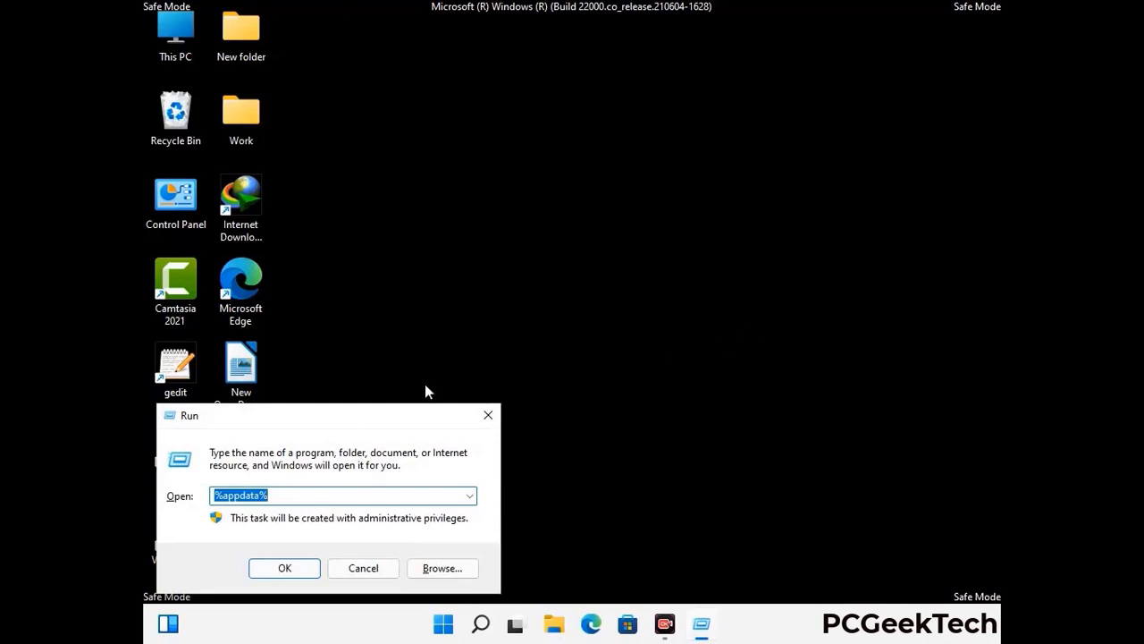
left_click_drag(358, 425, 600, 226)
type("%Local")
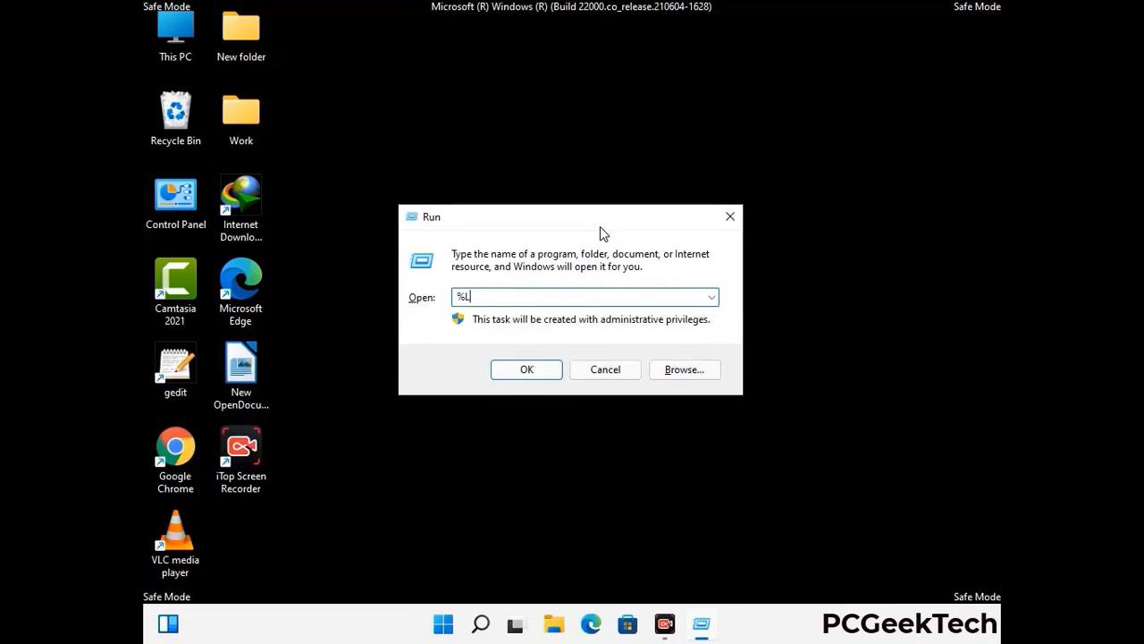
type("App")
key("Return")
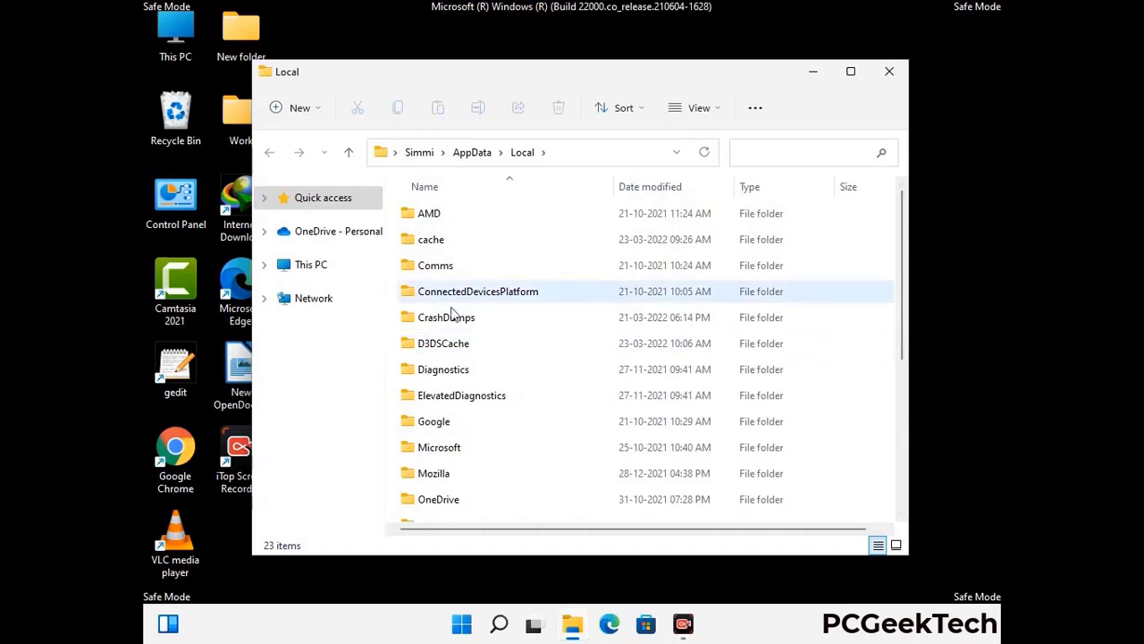
Delete the Mozilla folder from AppData\Local, then close the Explorer window
scroll(478, 402, "down", 1)
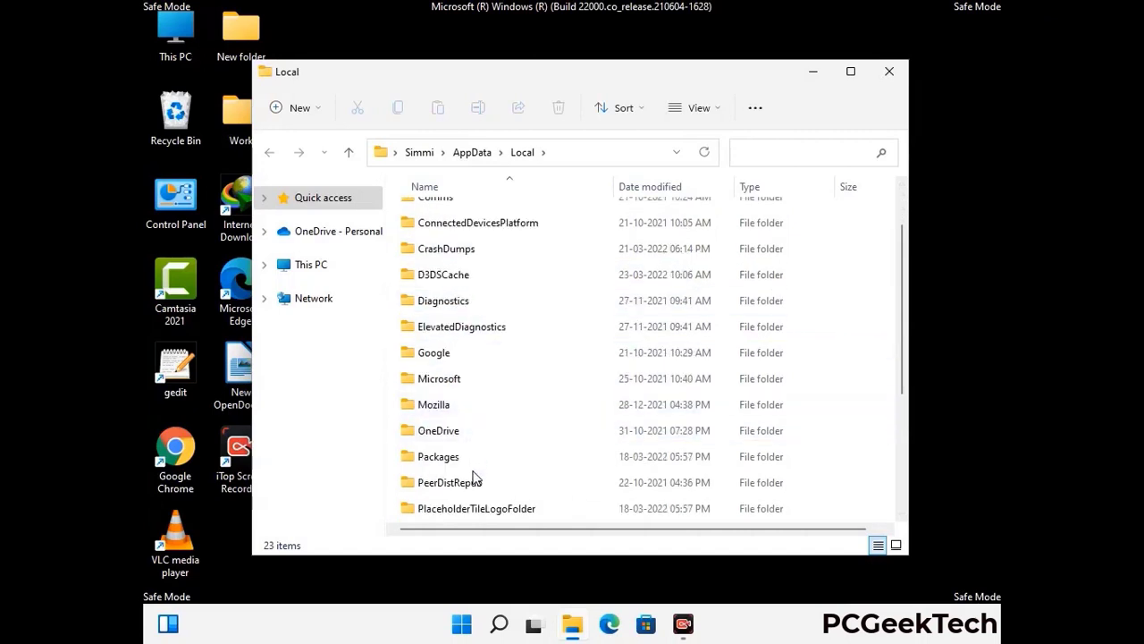
left_click(445, 409)
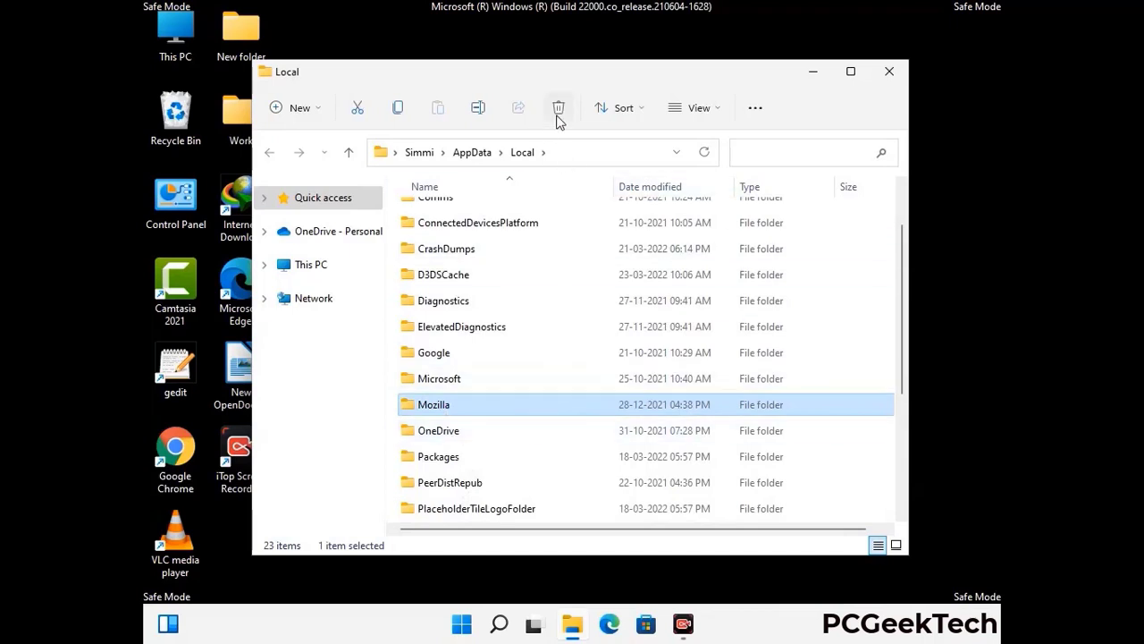
left_click(558, 118)
left_click(558, 109)
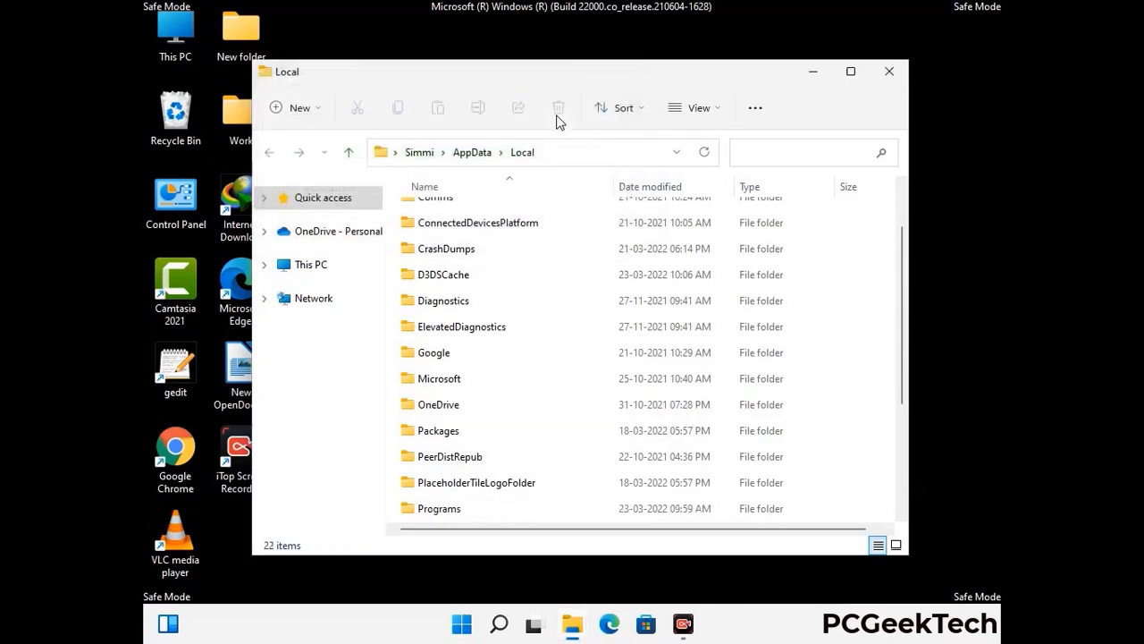
left_click(890, 79)
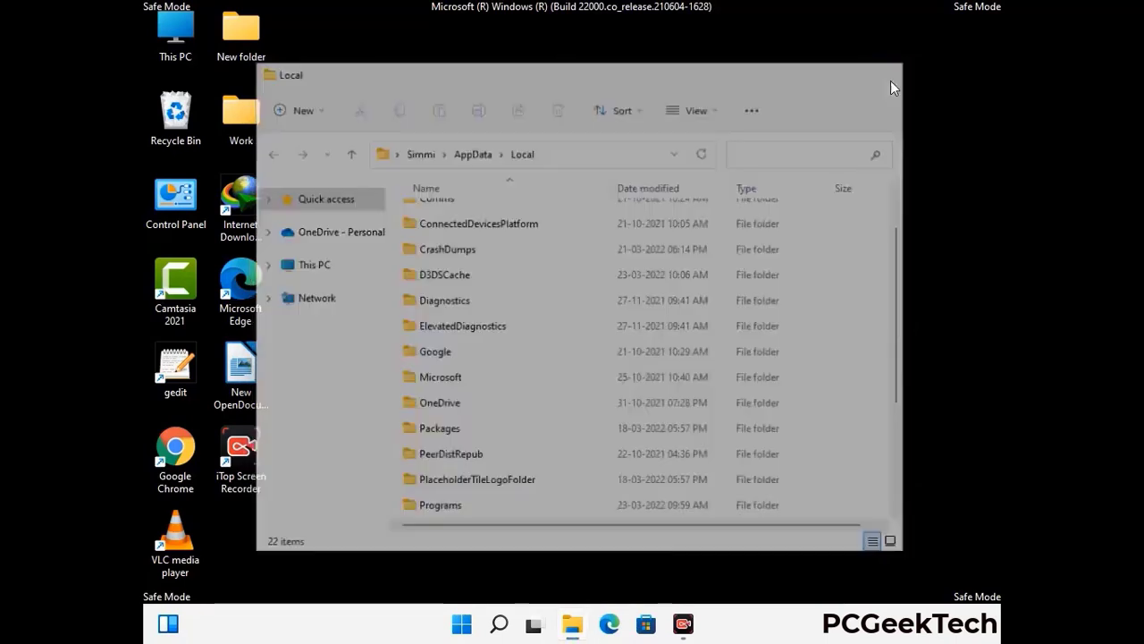
Run %ProgramData% from the Run prompt to open the ProgramData folder
key("super+r")
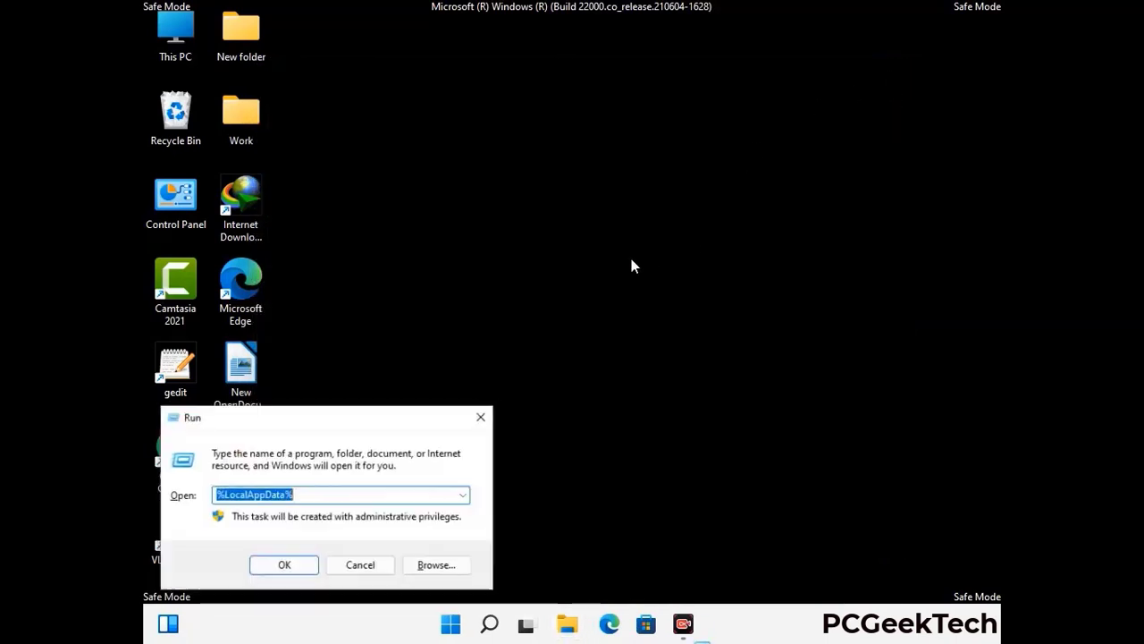
left_click_drag(294, 429, 525, 240)
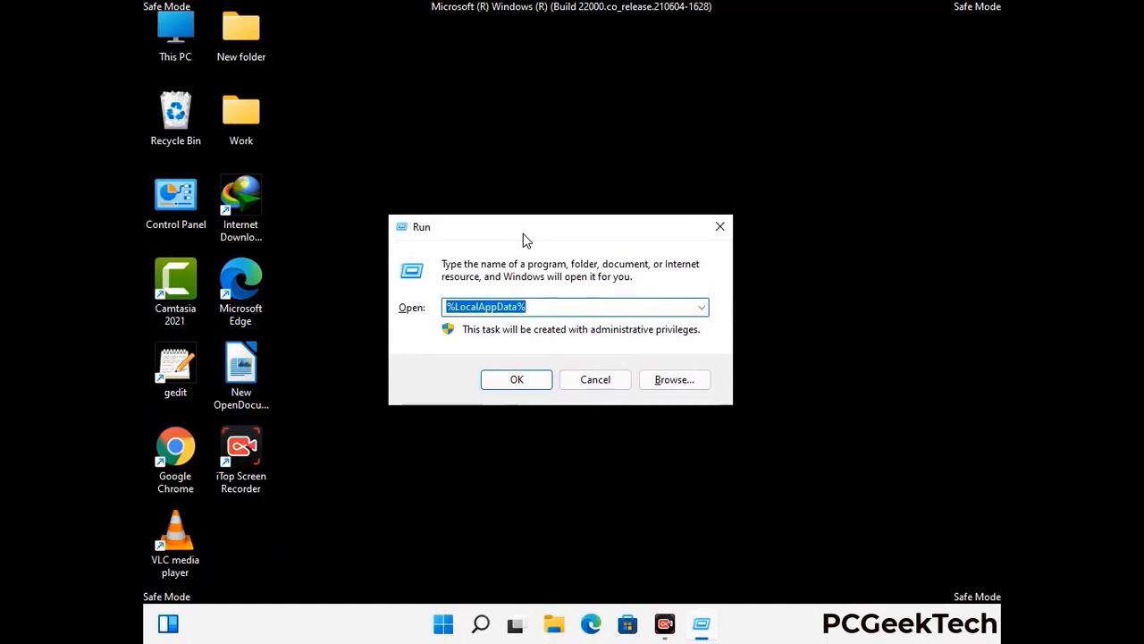
type("%")
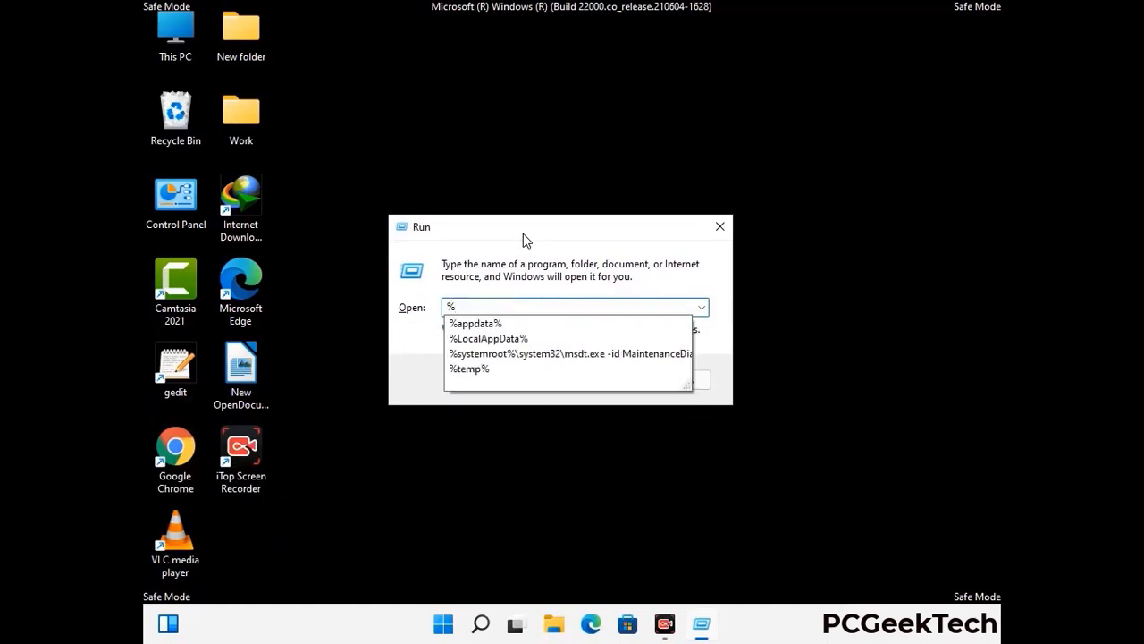
type("ProgramData%")
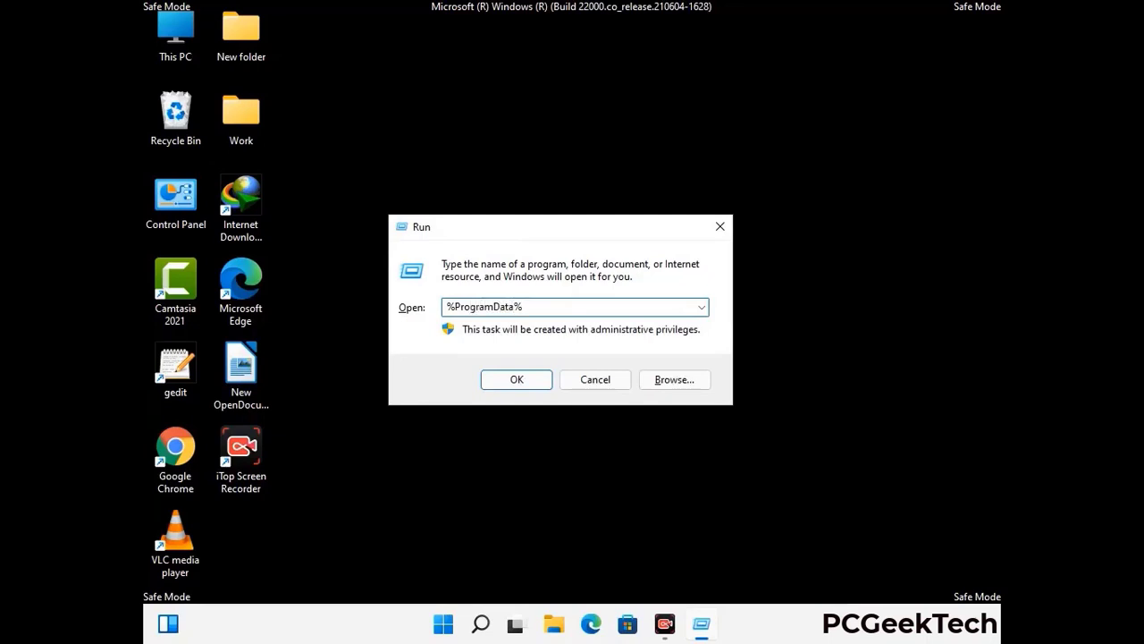
key("Return")
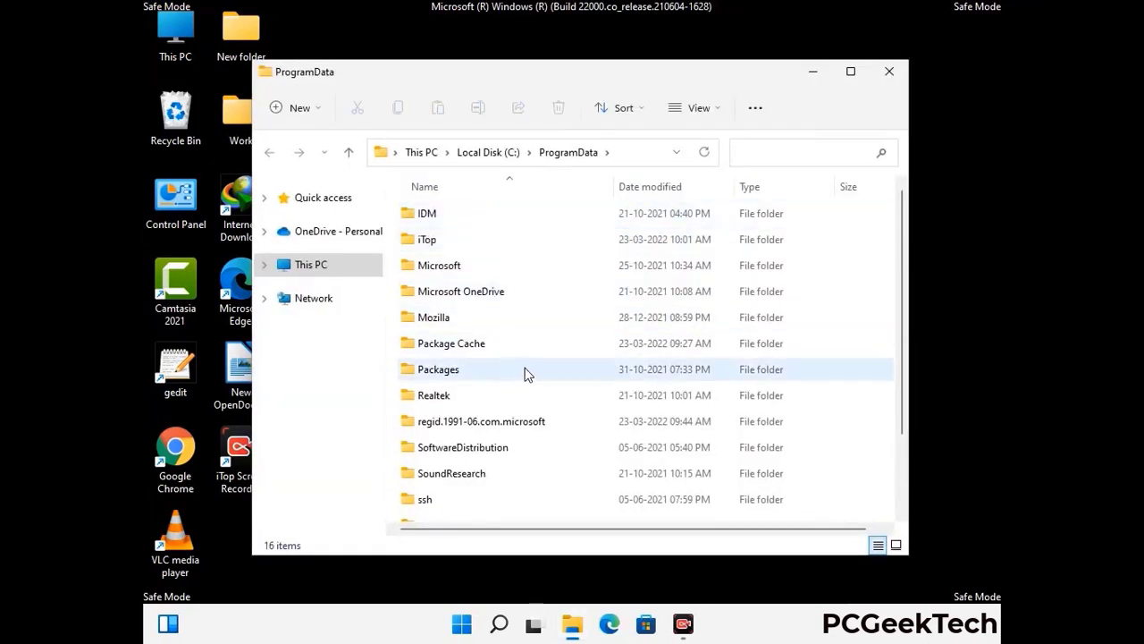
Delete the Mozilla folder from ProgramData and close the Explorer window
scroll(526, 375, "down", 1)
scroll(525, 393, "down", 1)
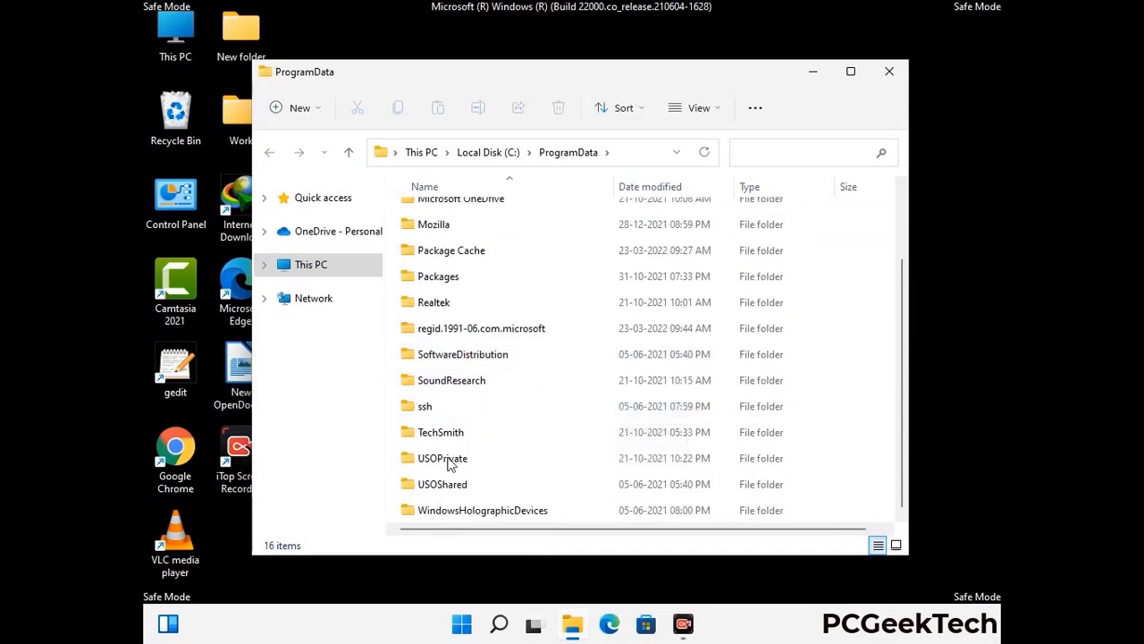
left_click(445, 225)
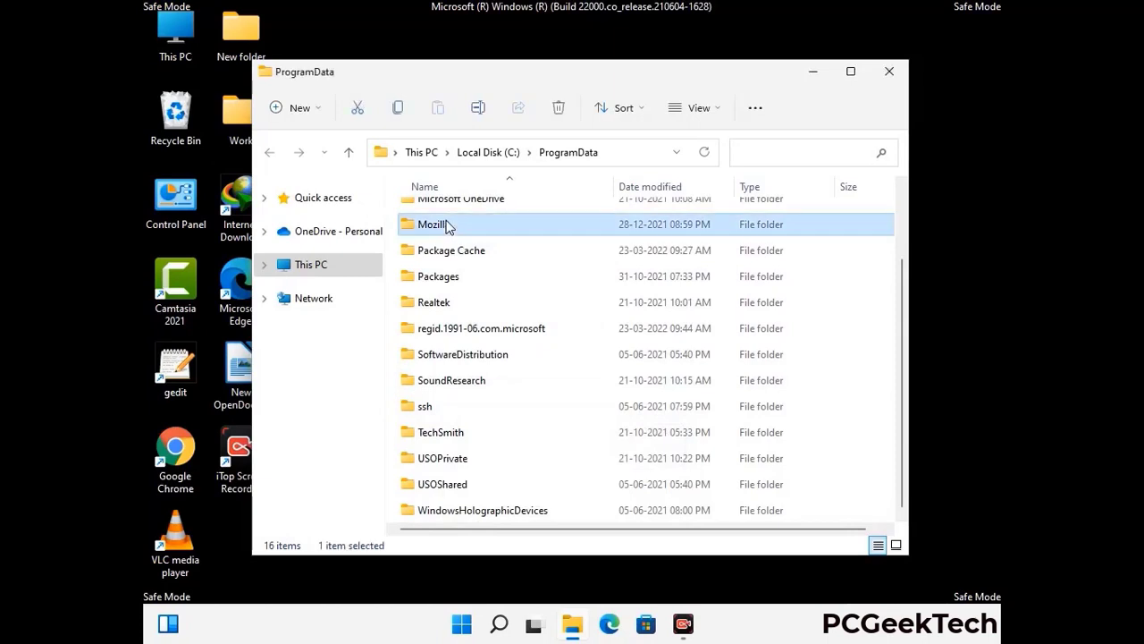
left_click(560, 108)
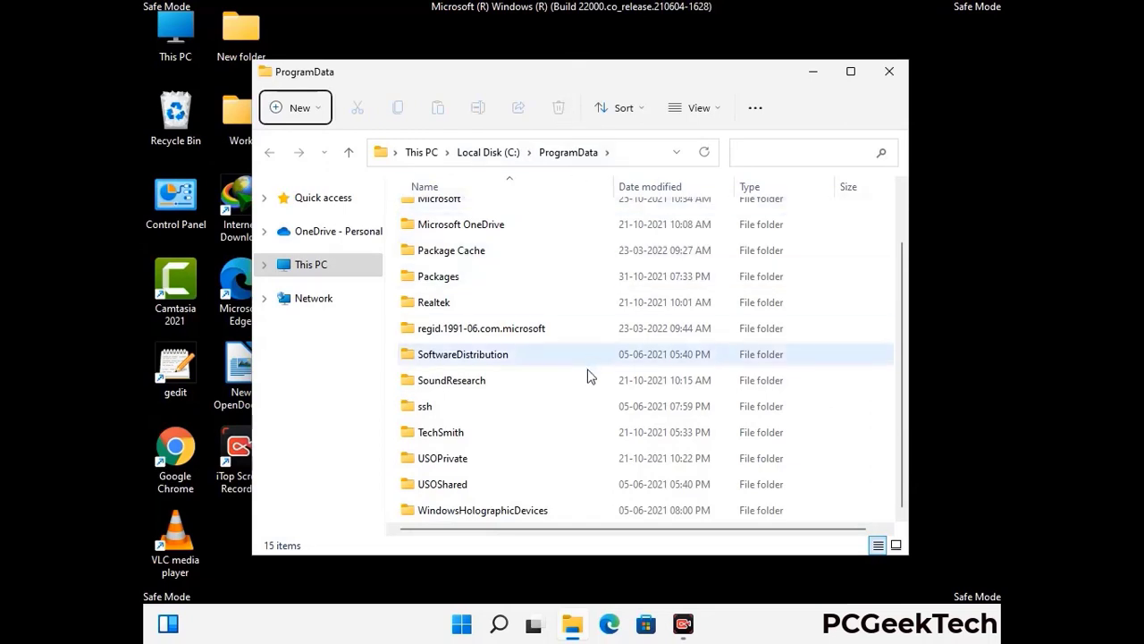
scroll(588, 377, "up", 1)
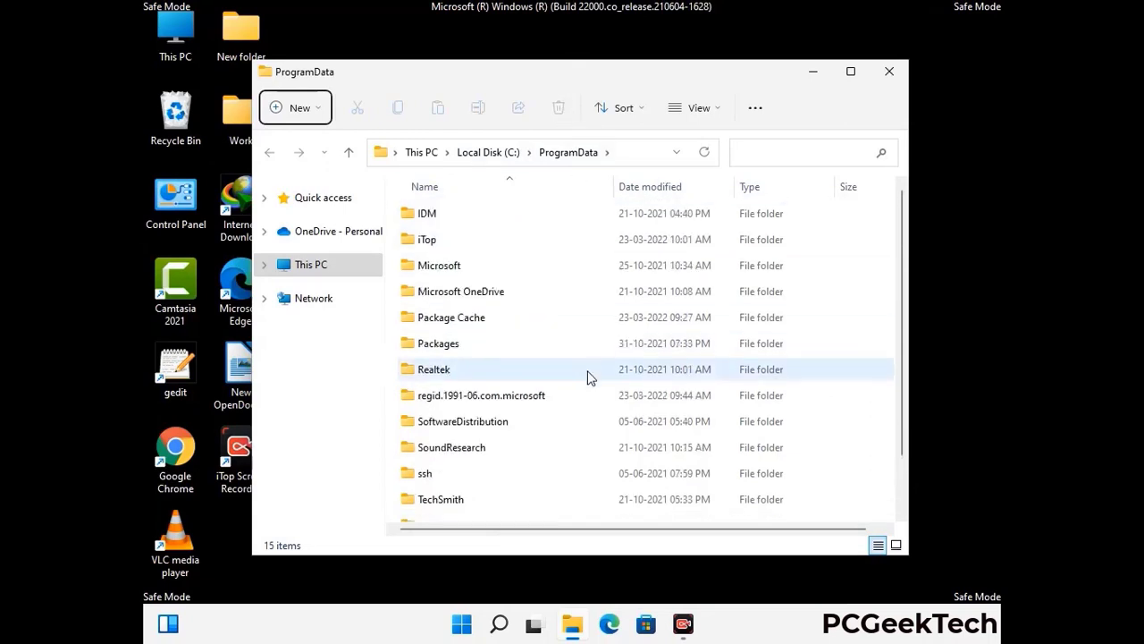
left_click(896, 72)
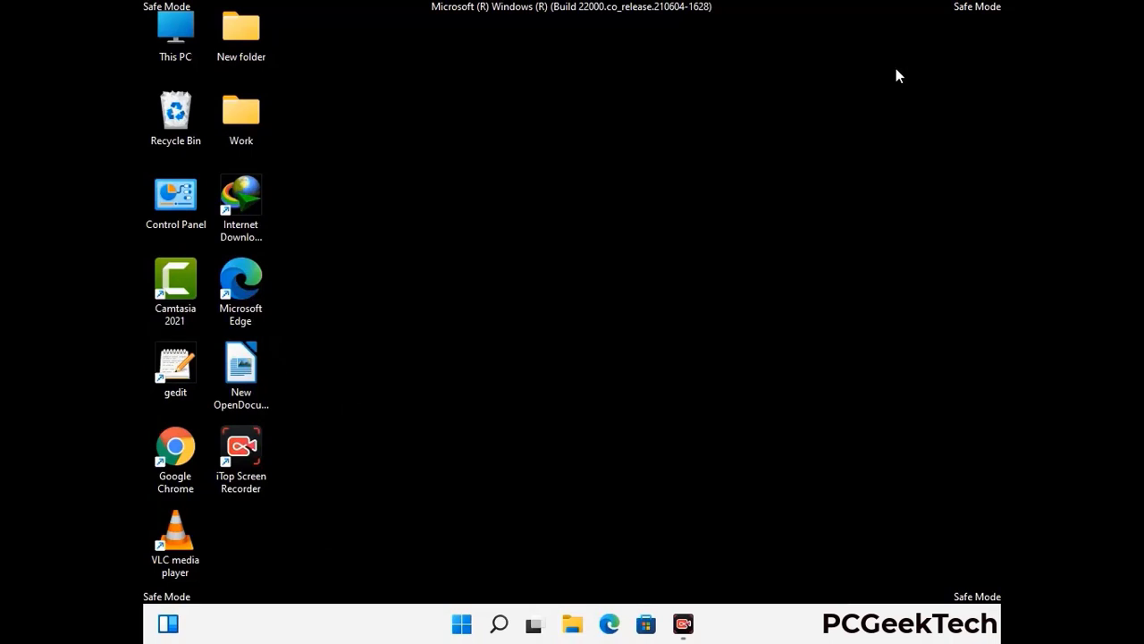
Run %WinDir% to open C:\Windows in File Explorer
key("super+r")
left_click_drag(373, 414, 593, 225)
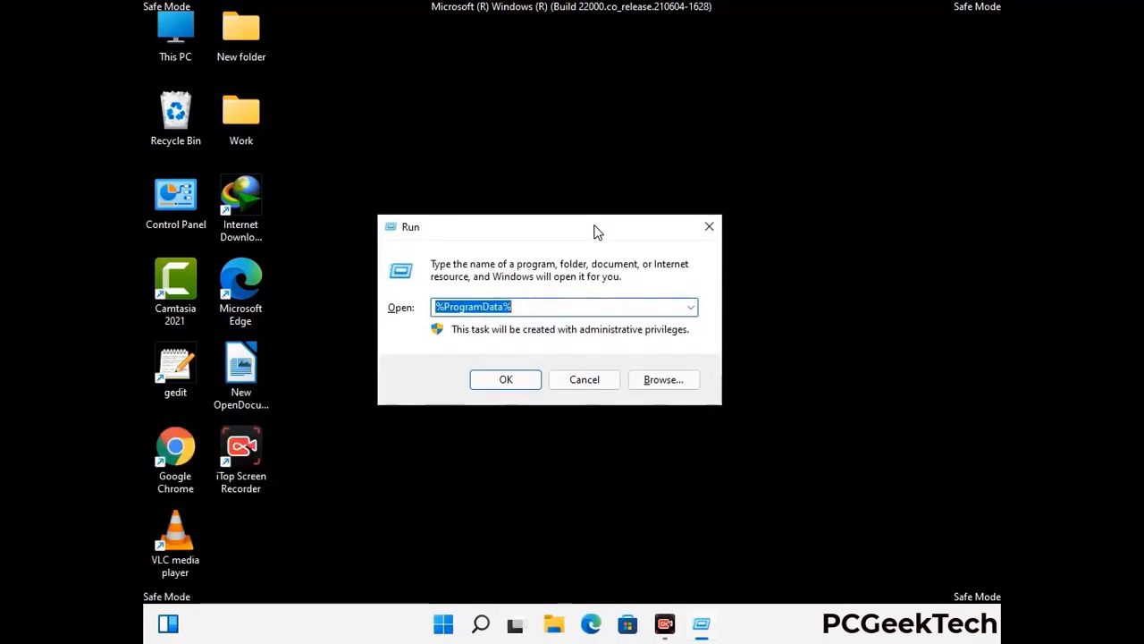
type("%Wi")
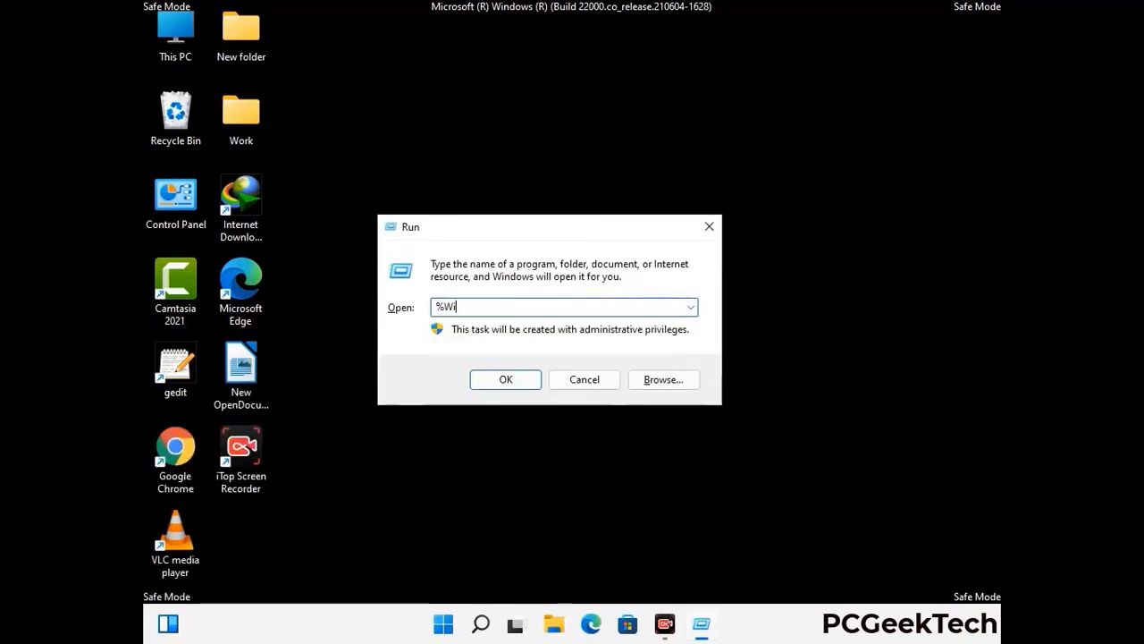
type("nDir%")
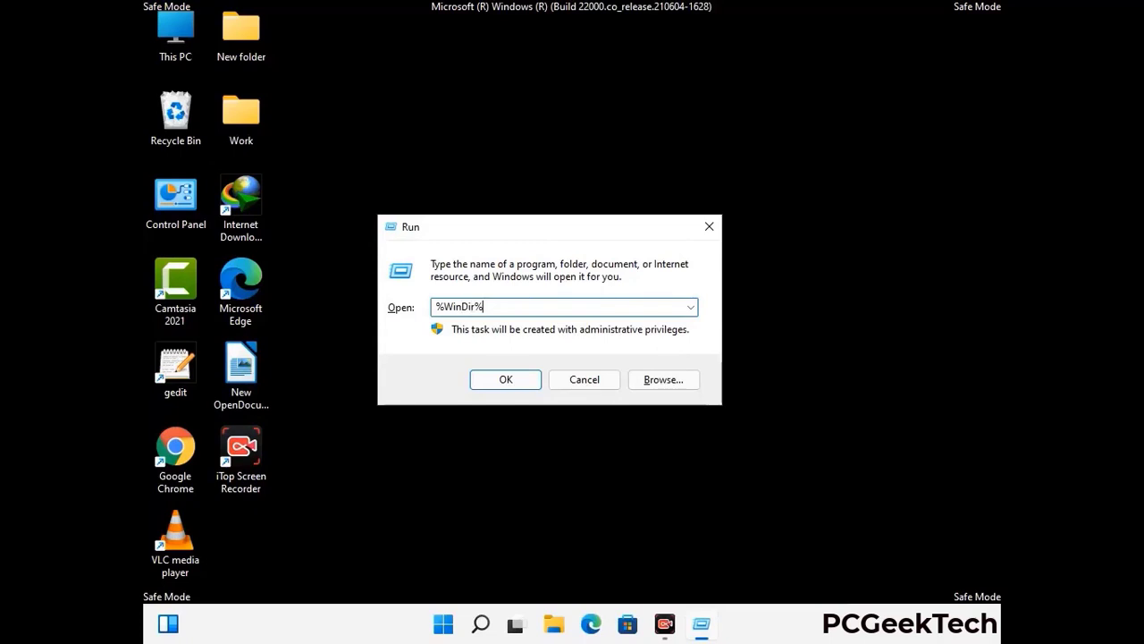
key("Return")
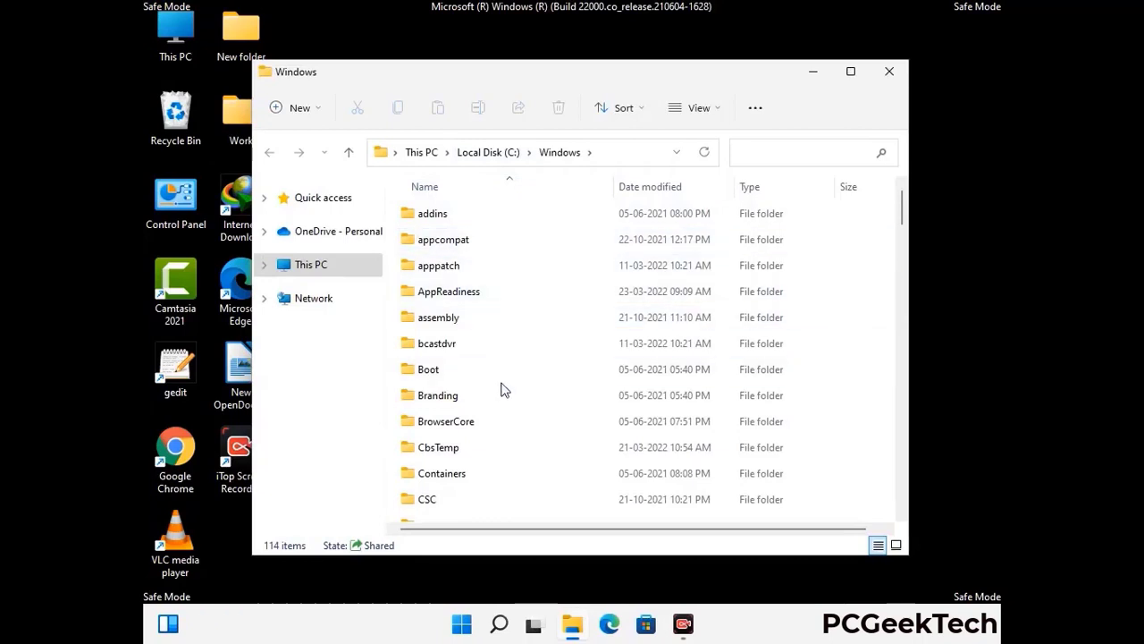
Scroll through the 114 items in C:\Windows, then close the window
scroll(505, 393, "down", 1)
scroll(503, 395, "down", 2)
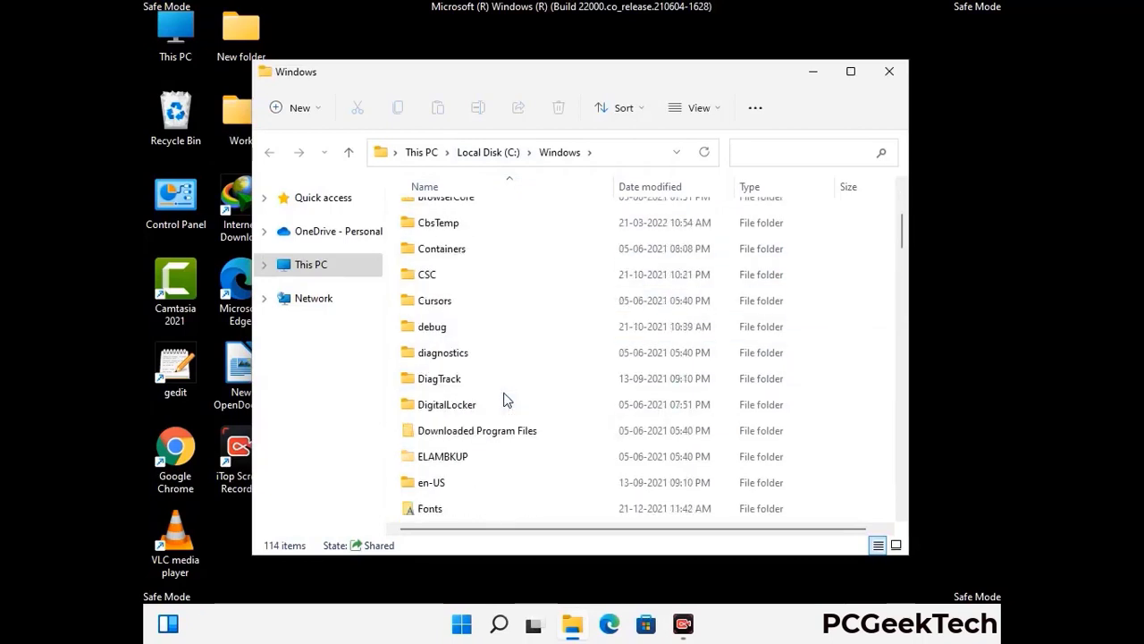
scroll(505, 403, "down", 1)
scroll(503, 402, "down", 5)
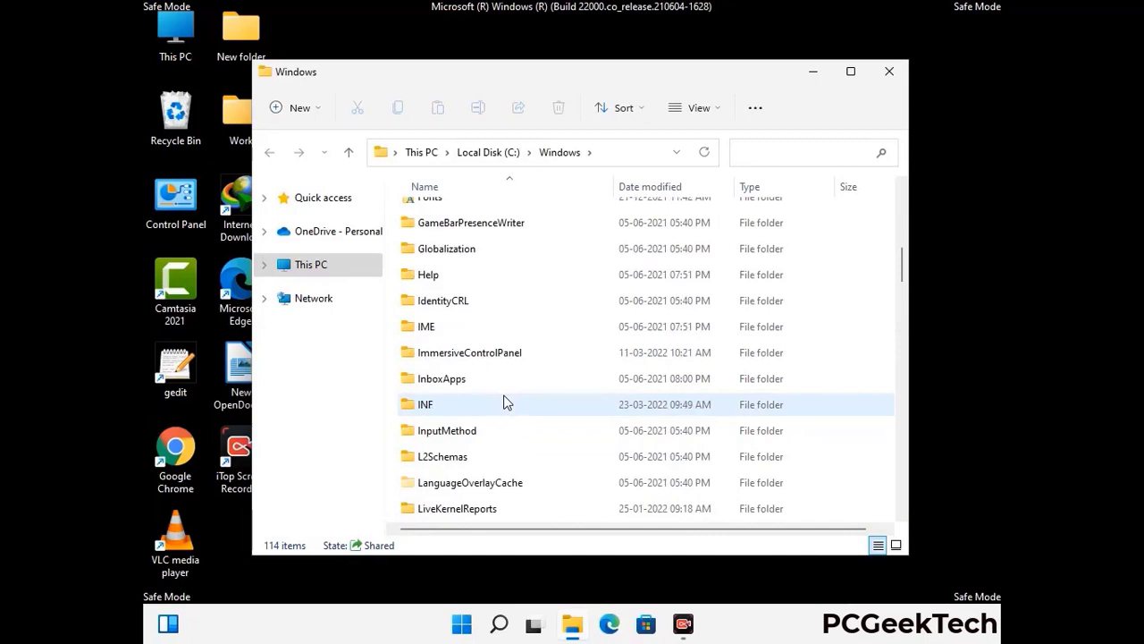
scroll(504, 403, "down", 4)
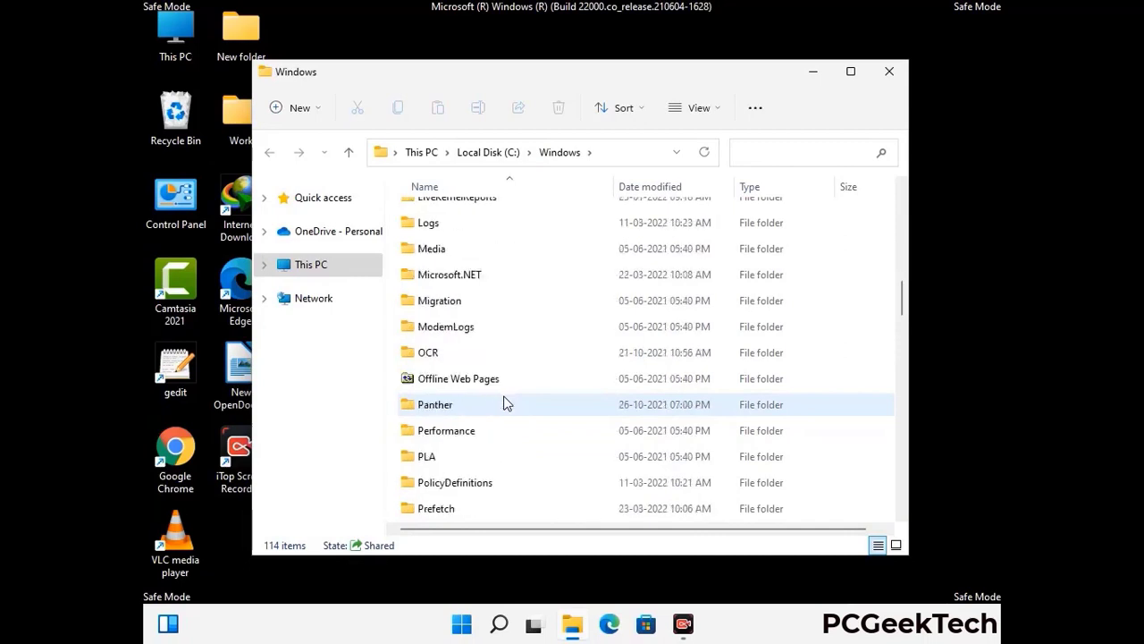
scroll(504, 403, "down", 6)
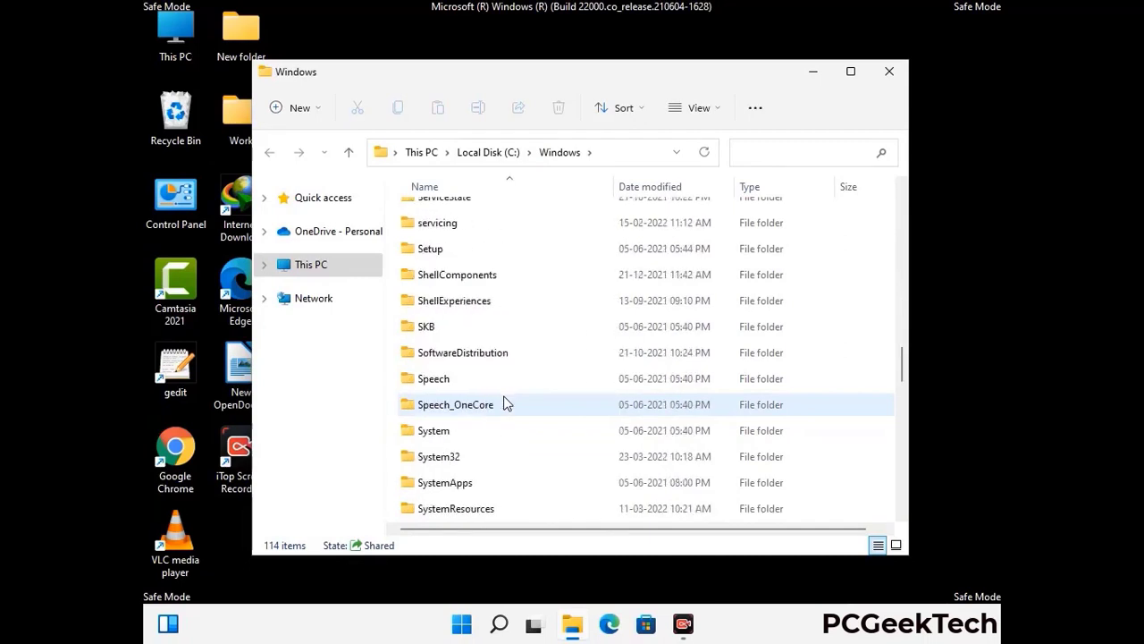
scroll(504, 403, "down", 7)
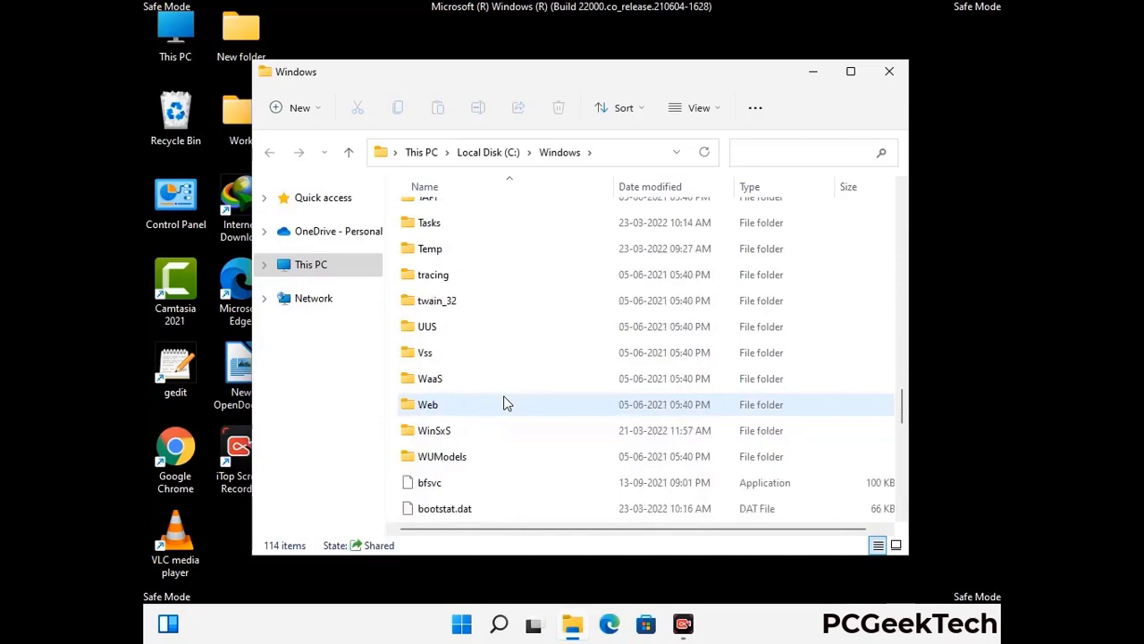
scroll(504, 403, "down", 8)
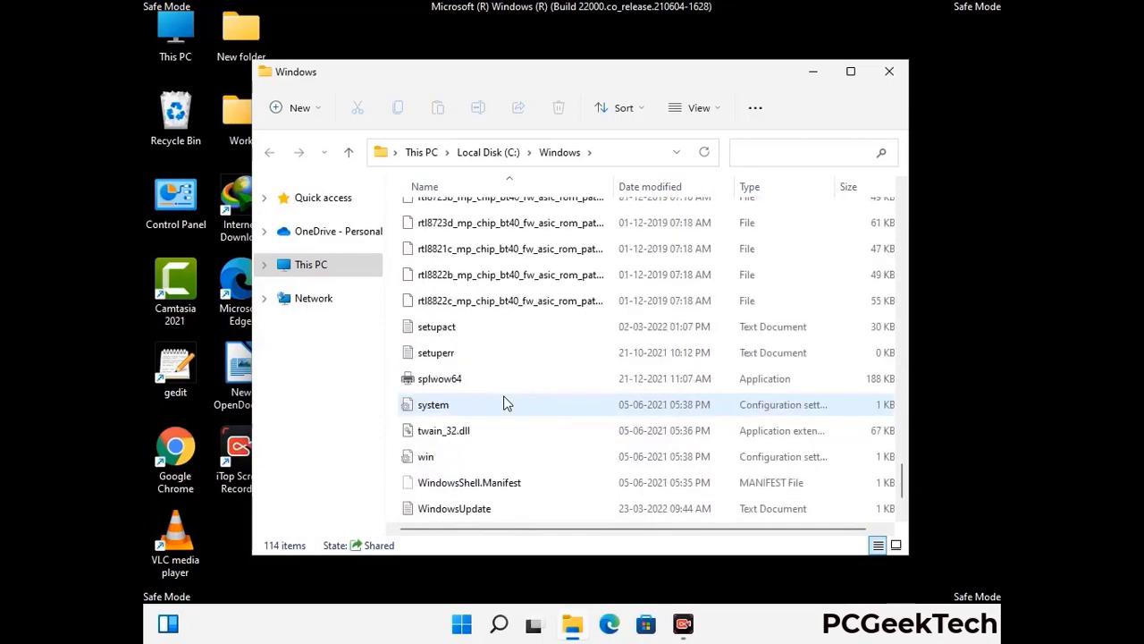
scroll(504, 403, "up", 10)
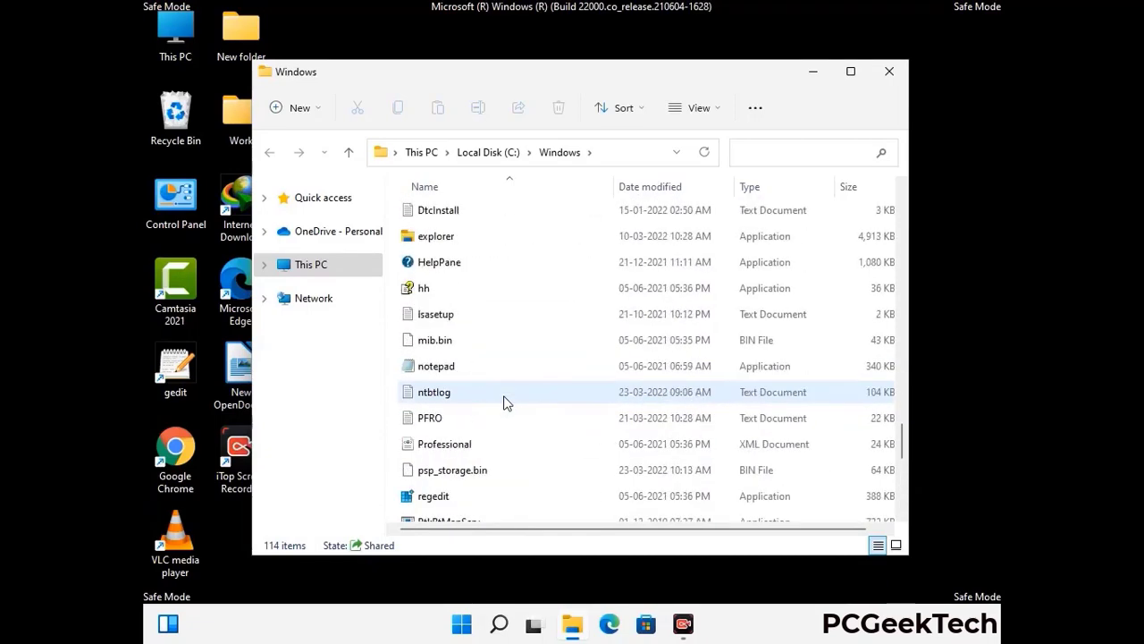
scroll(503, 404, "up", 3)
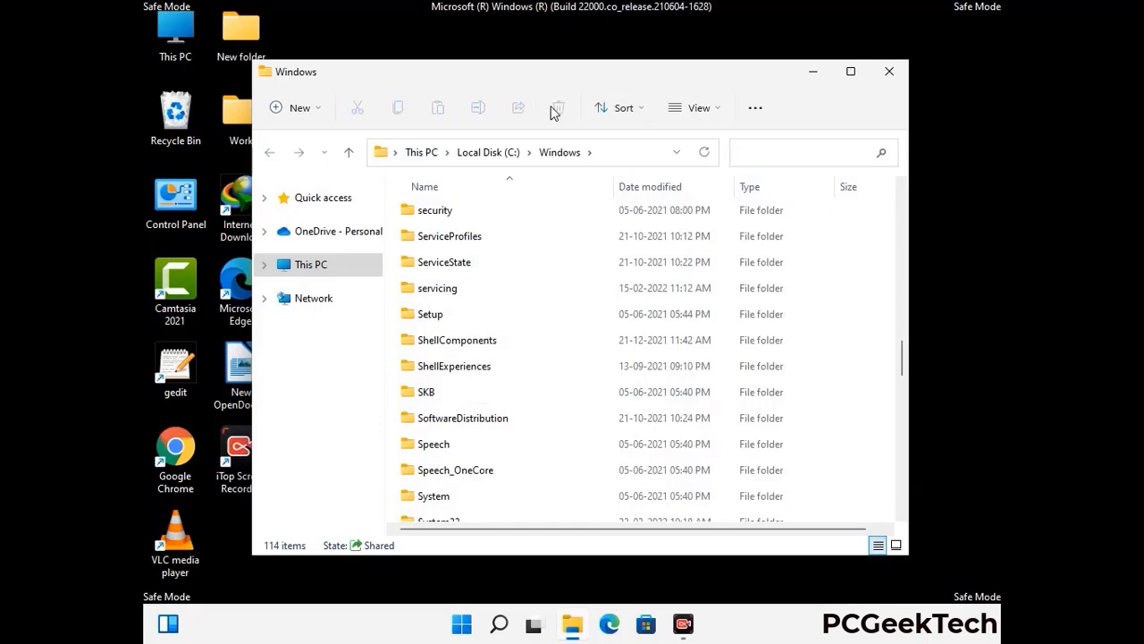
left_click(896, 71)
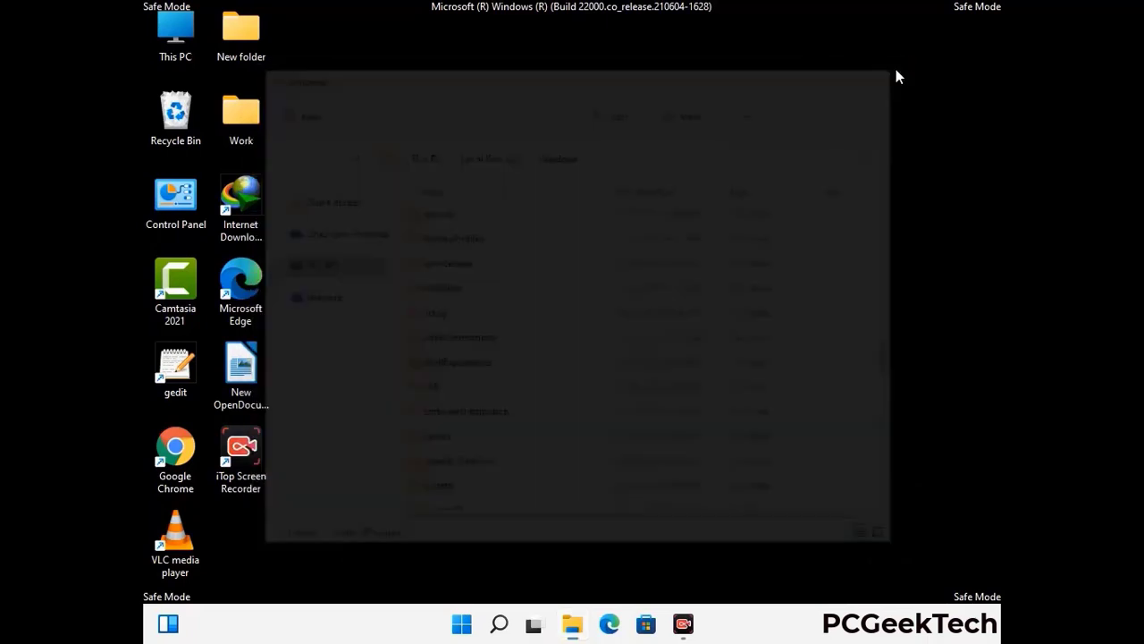
Run %temp% to open the user's AppData\Local\Temp folder
key("super+r")
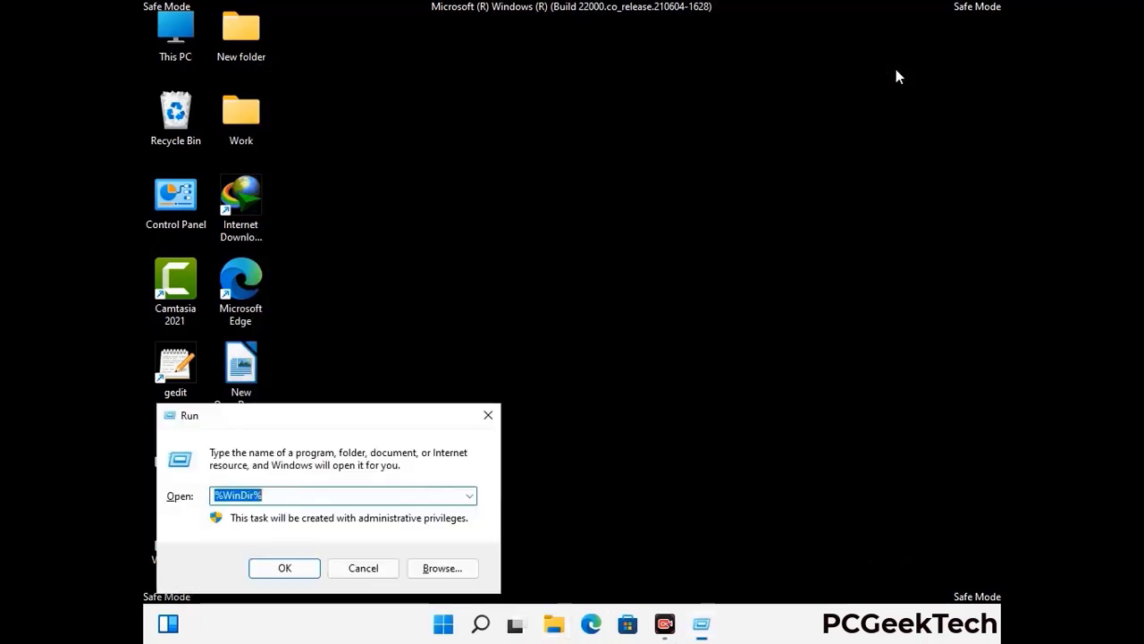
left_click_drag(381, 421, 649, 153)
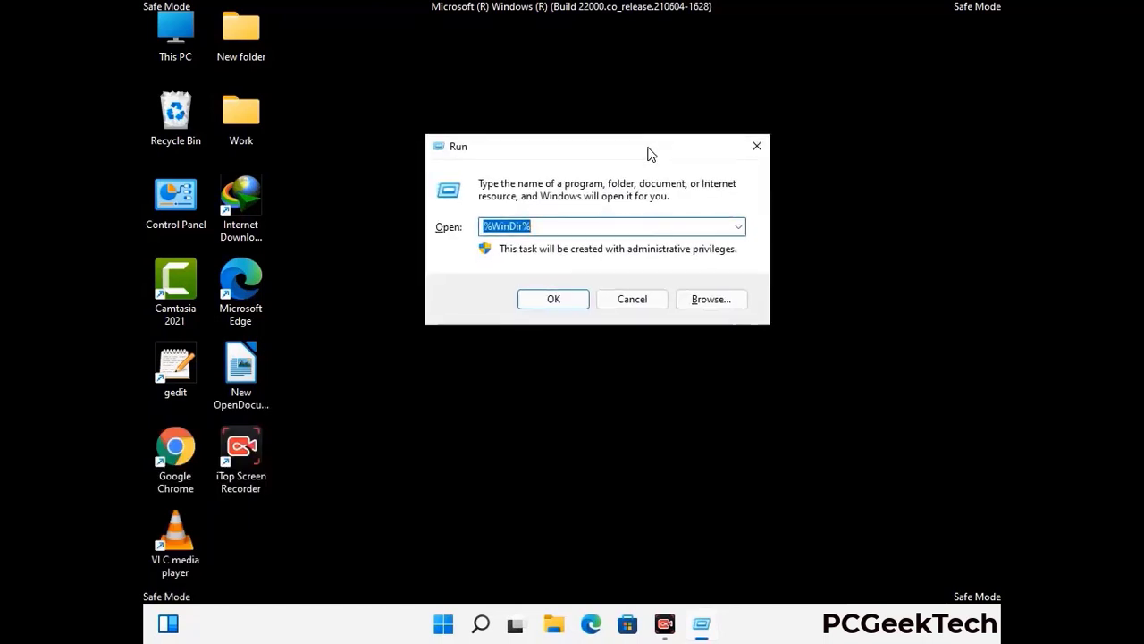
type("%temp%")
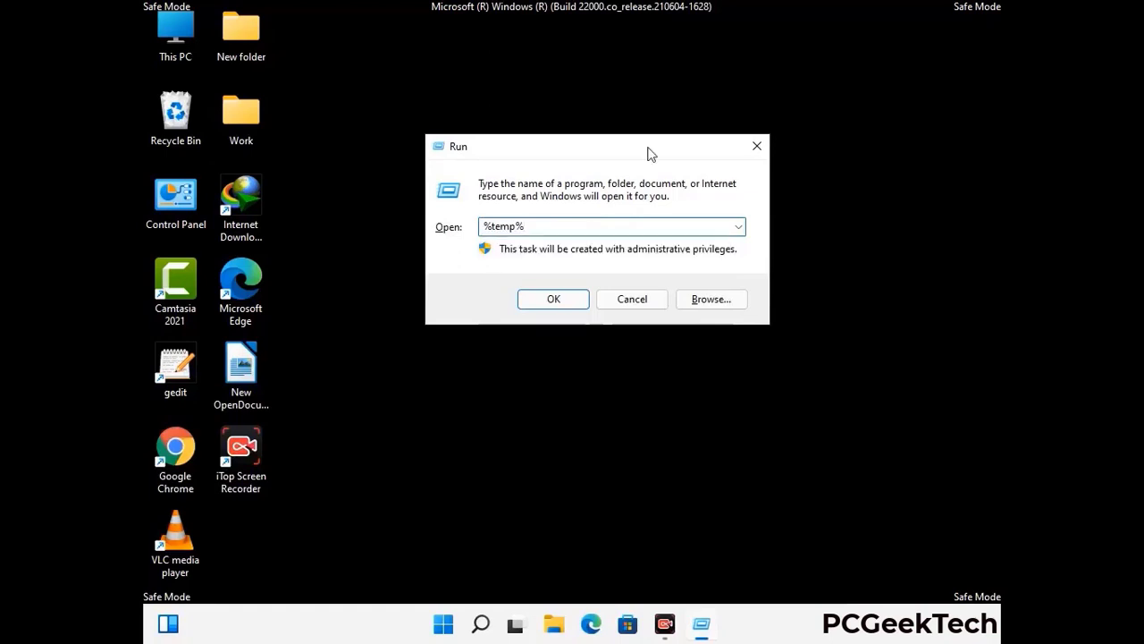
left_click(572, 297)
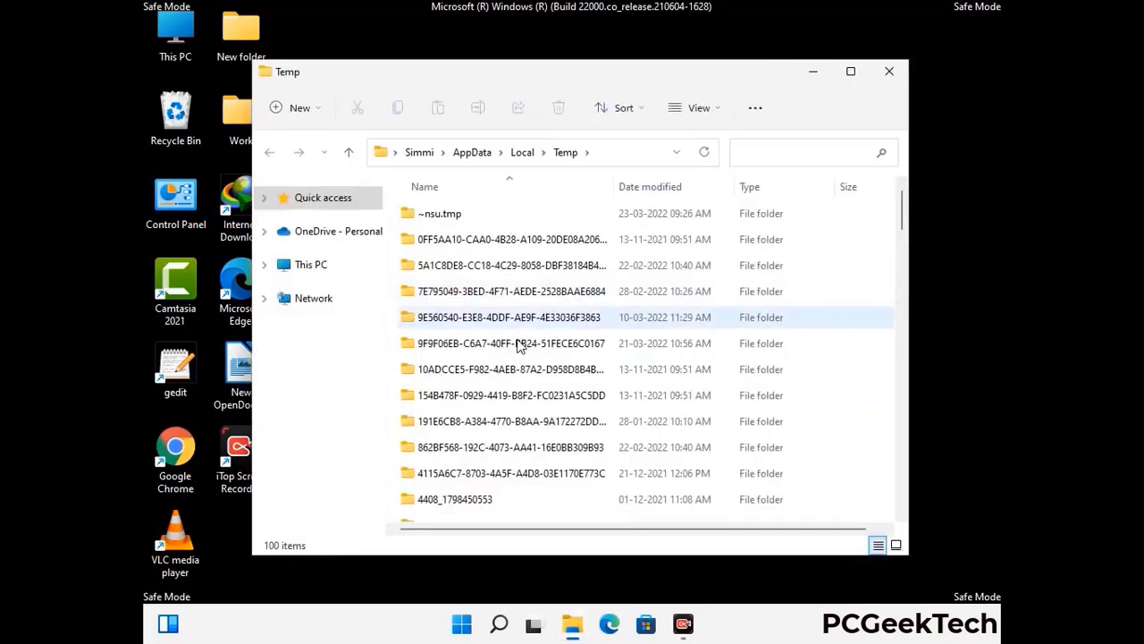
Select and delete all 100 temporary items, then close the Temp window
left_click(518, 345)
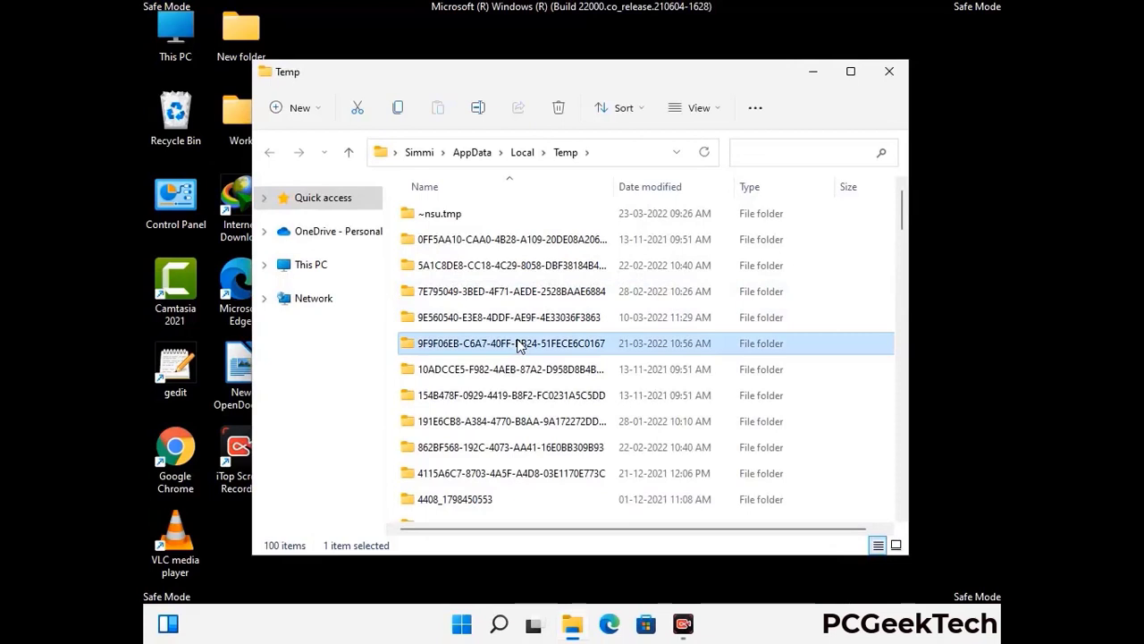
key("ctrl+a")
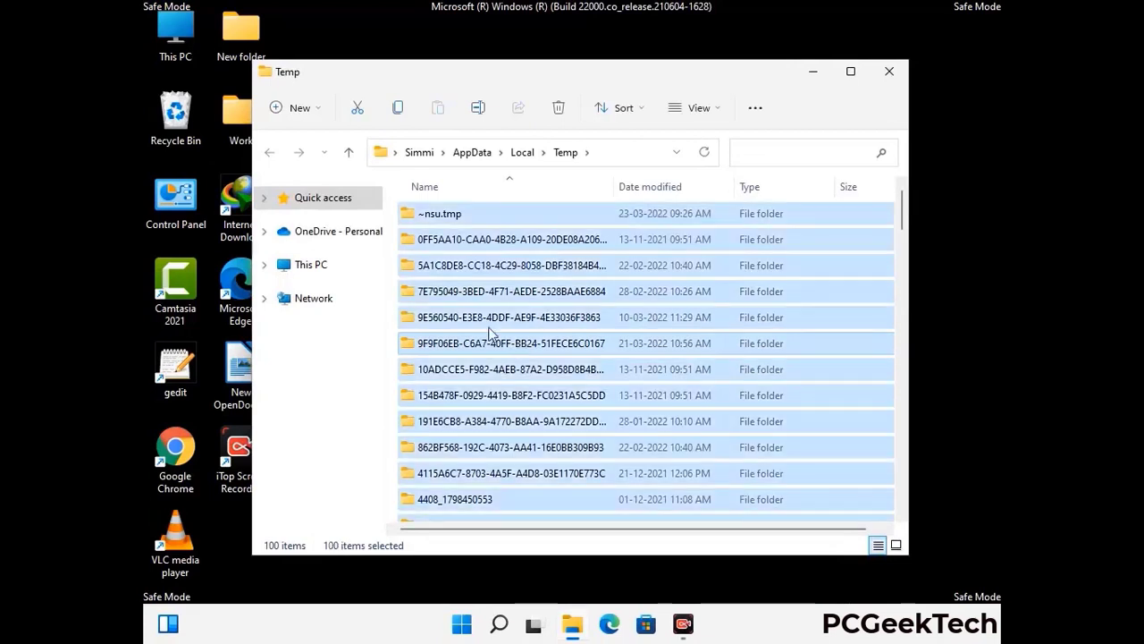
left_click(560, 109)
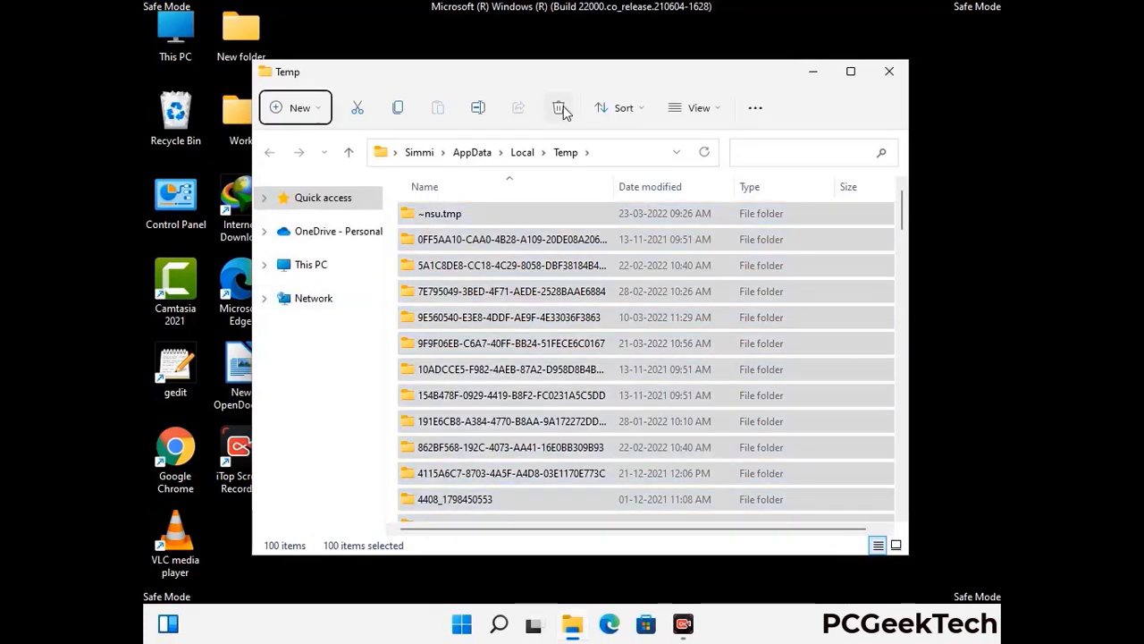
left_click(890, 71)
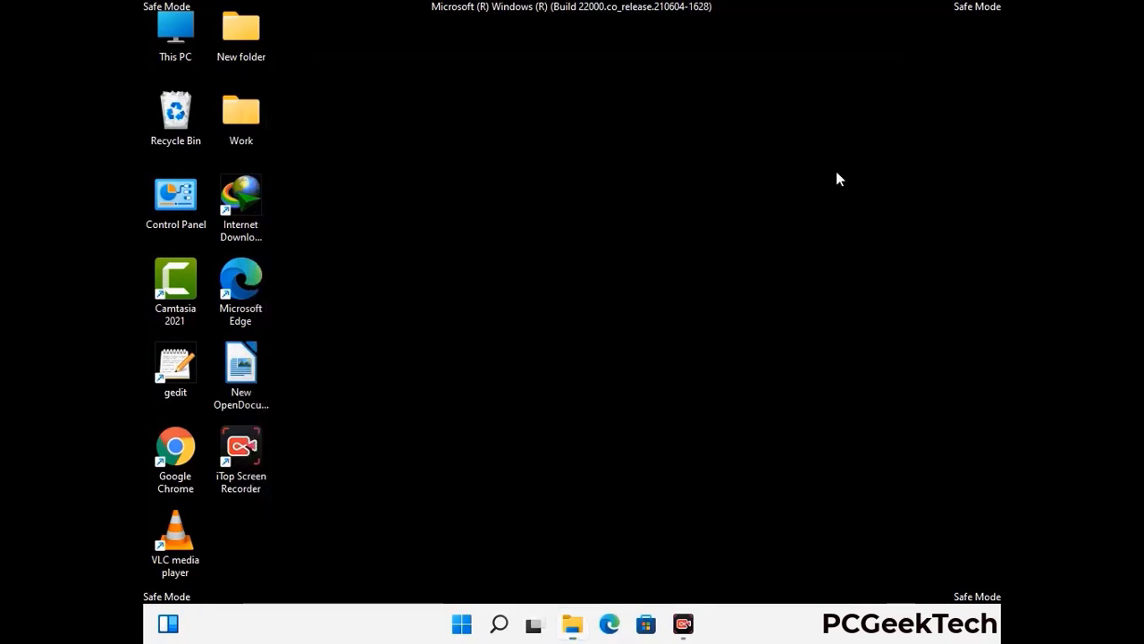
Run temp to open the C:\Windows\Temp folder
key("super+r")
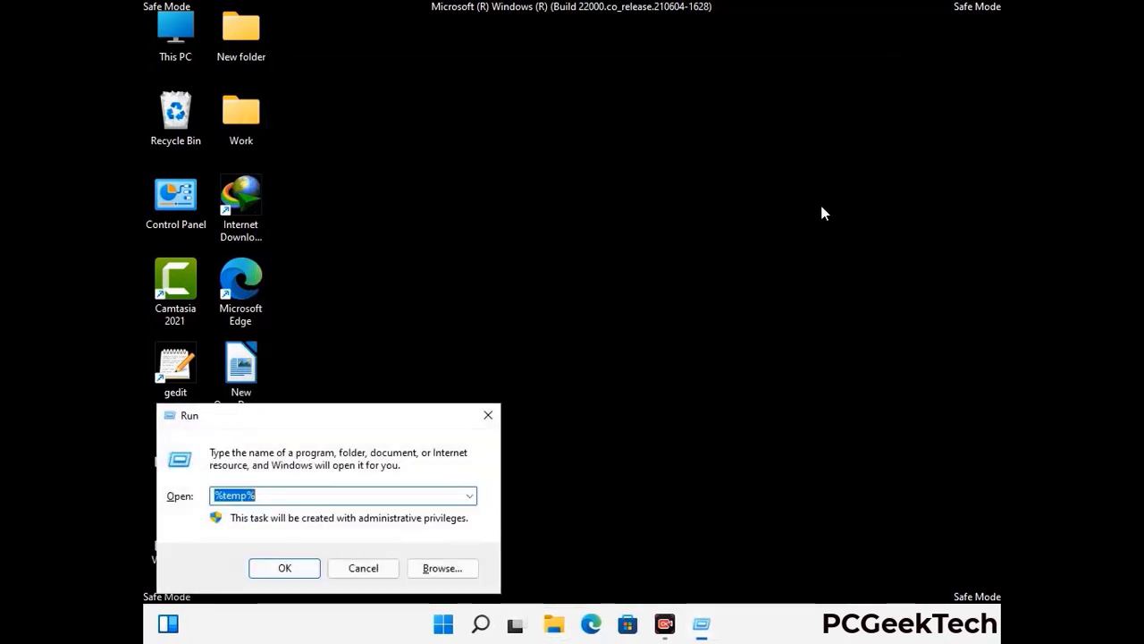
left_click_drag(389, 413, 652, 166)
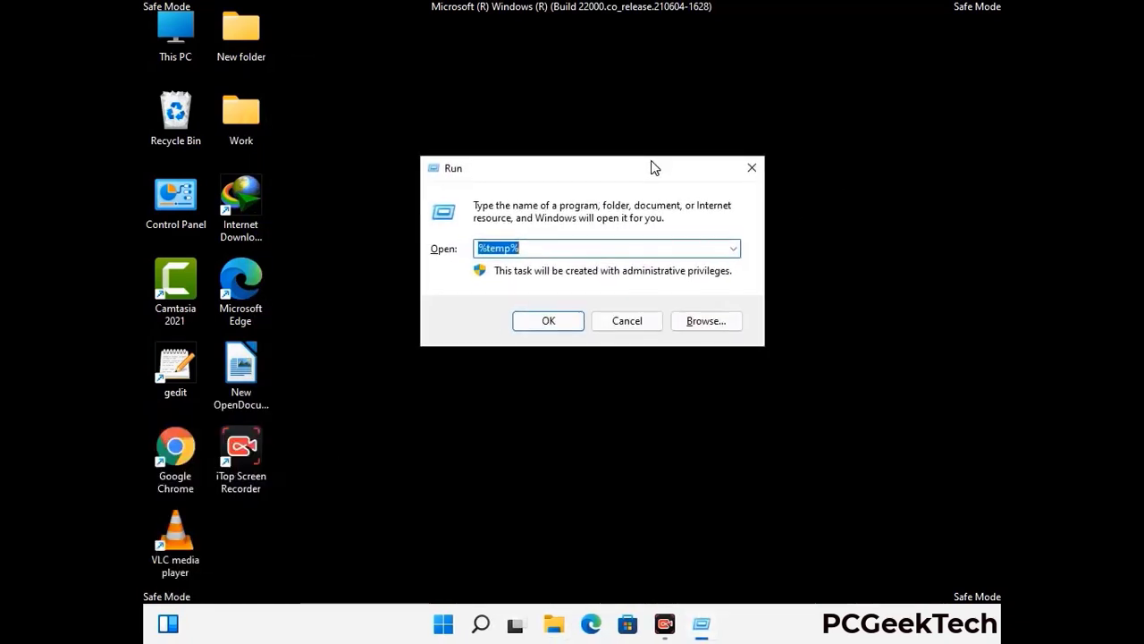
type("temp")
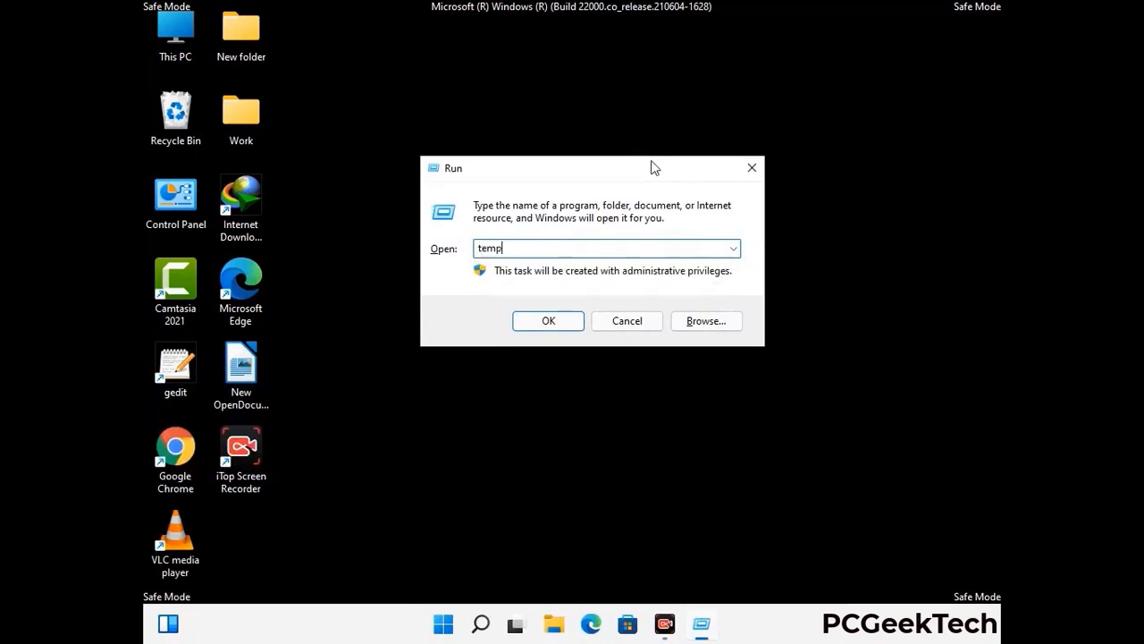
key("Return")
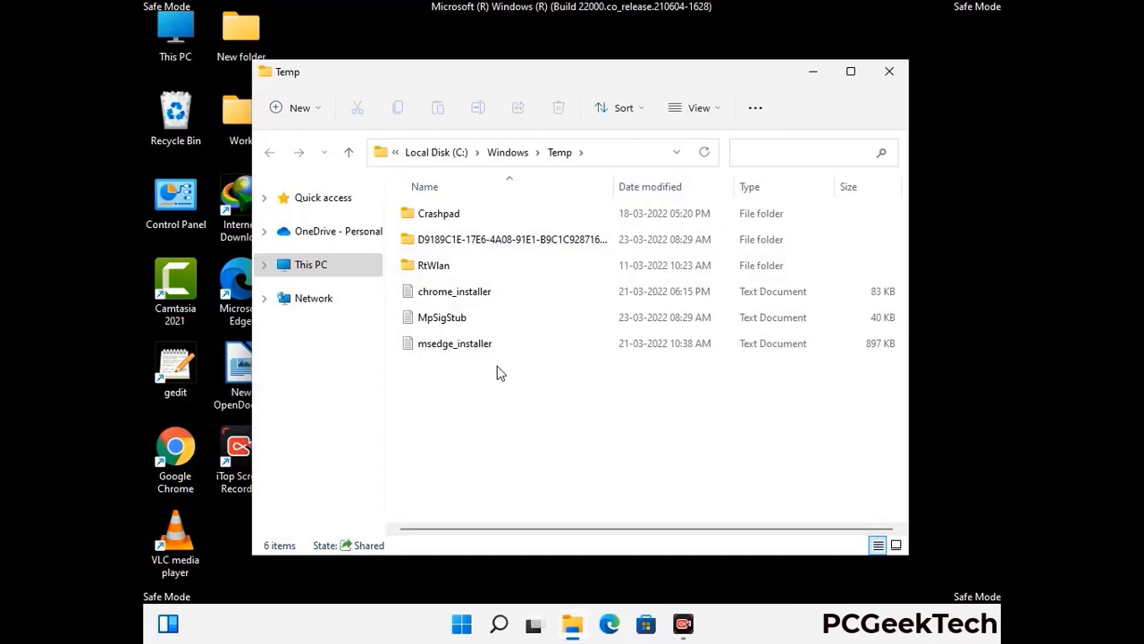
Delete all six items in Windows Temp and close the window
key("ctrl+a")
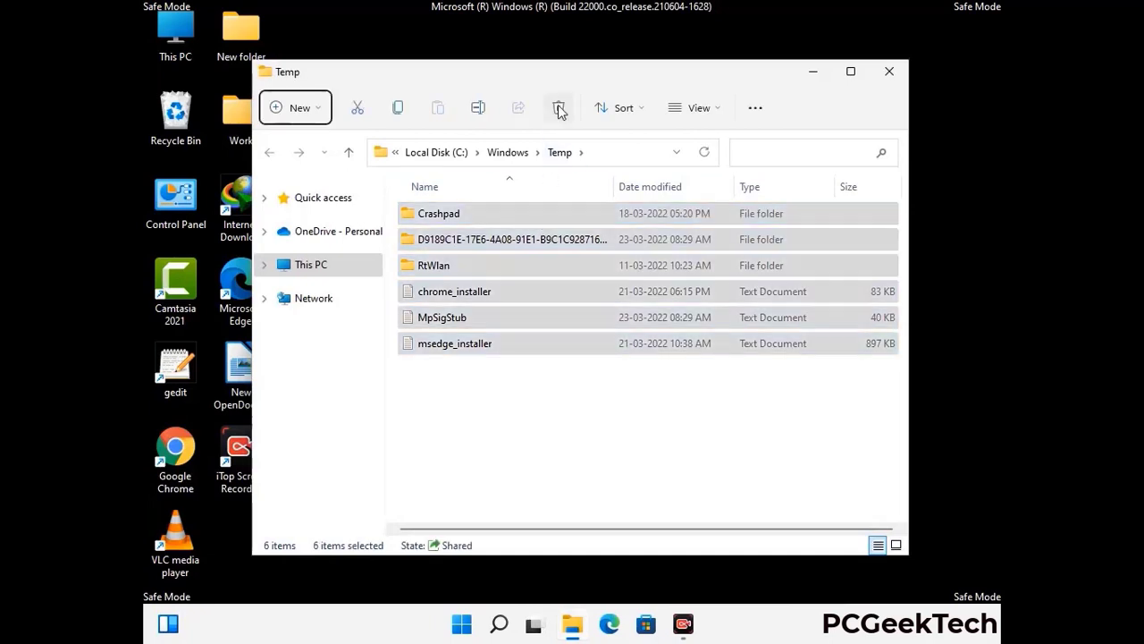
left_click(558, 108)
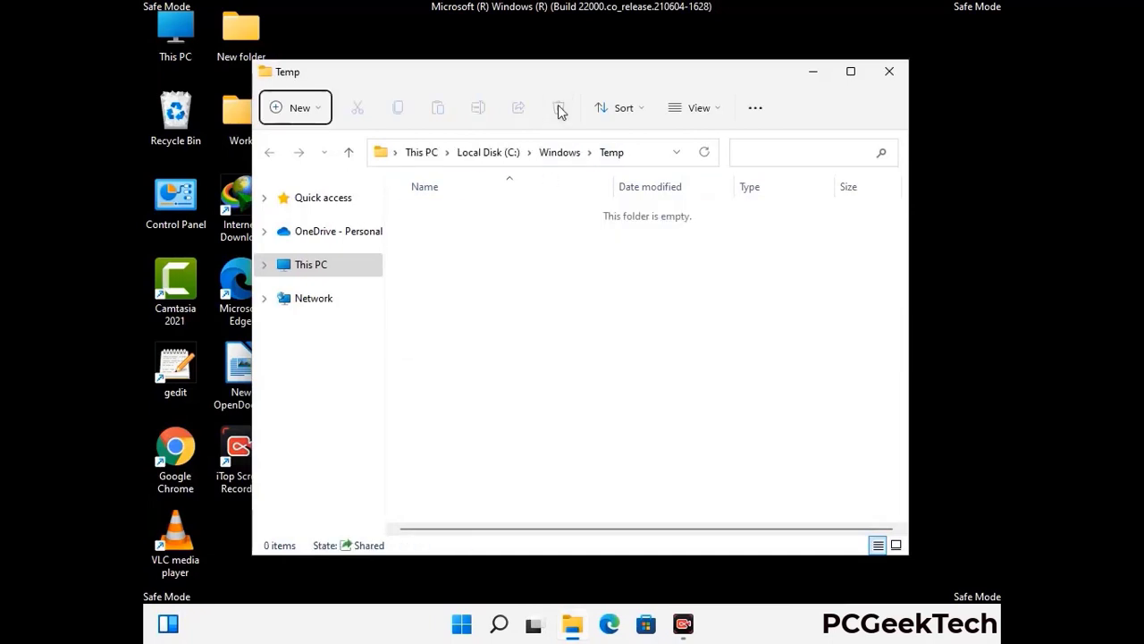
left_click(892, 73)
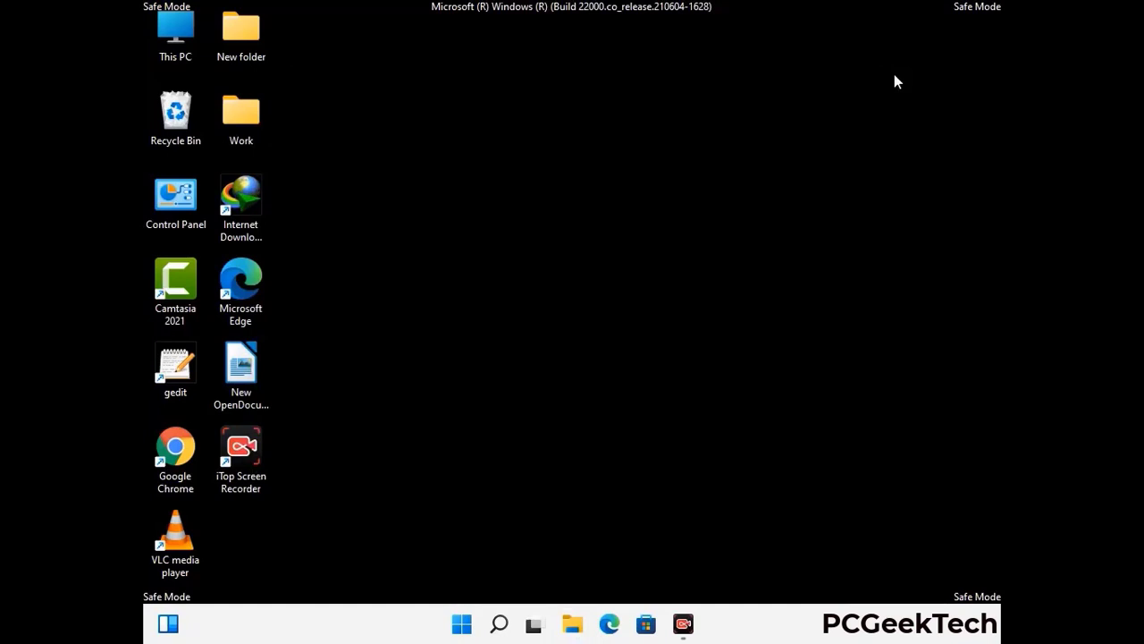
Launch Registry Editor with regedit from the Run prompt
key("super+r")
left_click_drag(349, 414, 596, 144)
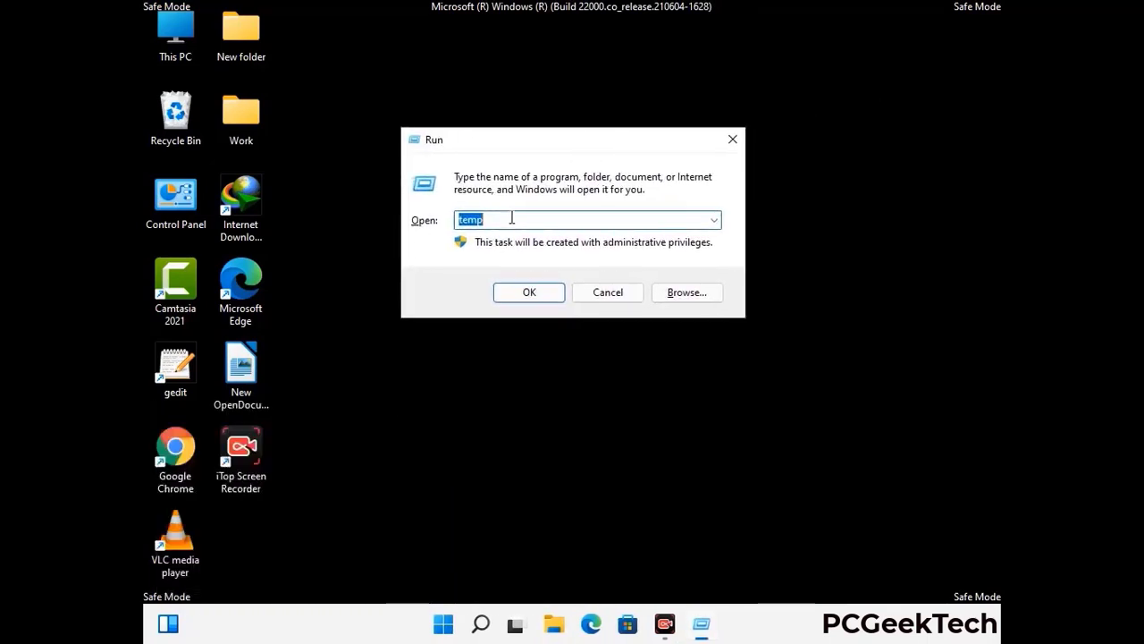
type("regedit")
key("Return")
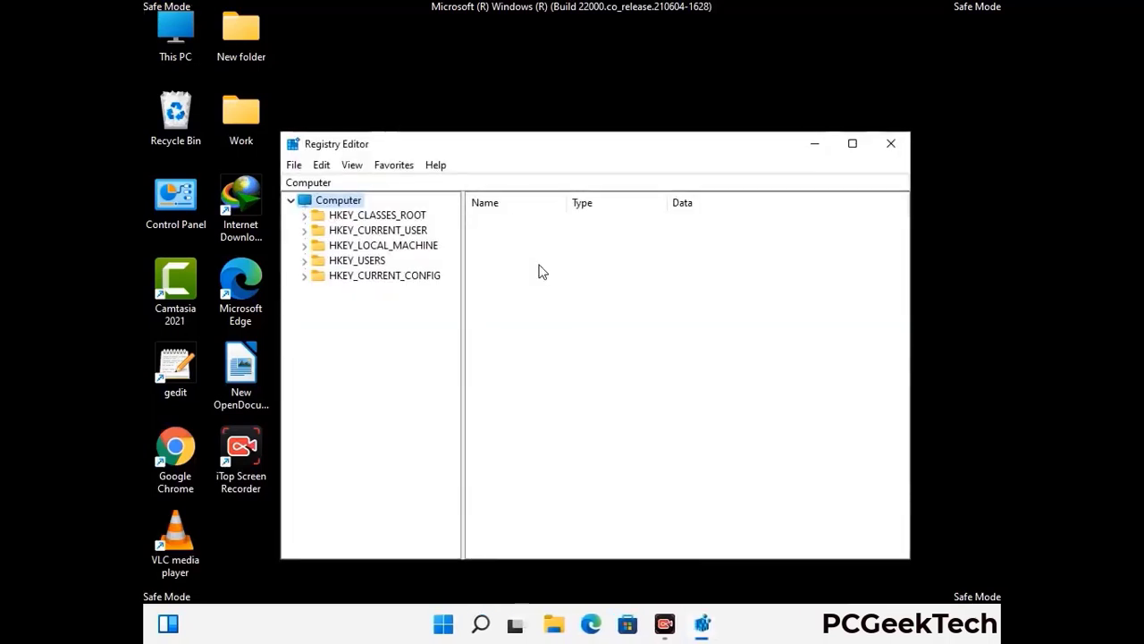
Expand HKEY_CURRENT_USER, Software and Microsoft in the key tree
left_click(383, 245)
left_click(304, 230)
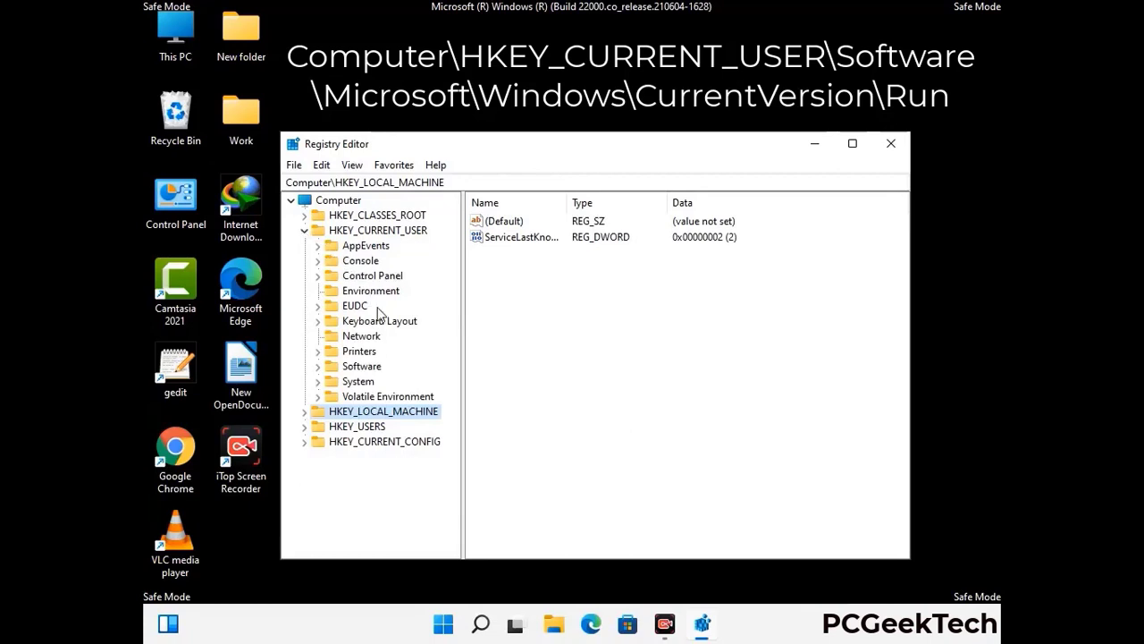
left_click(357, 369)
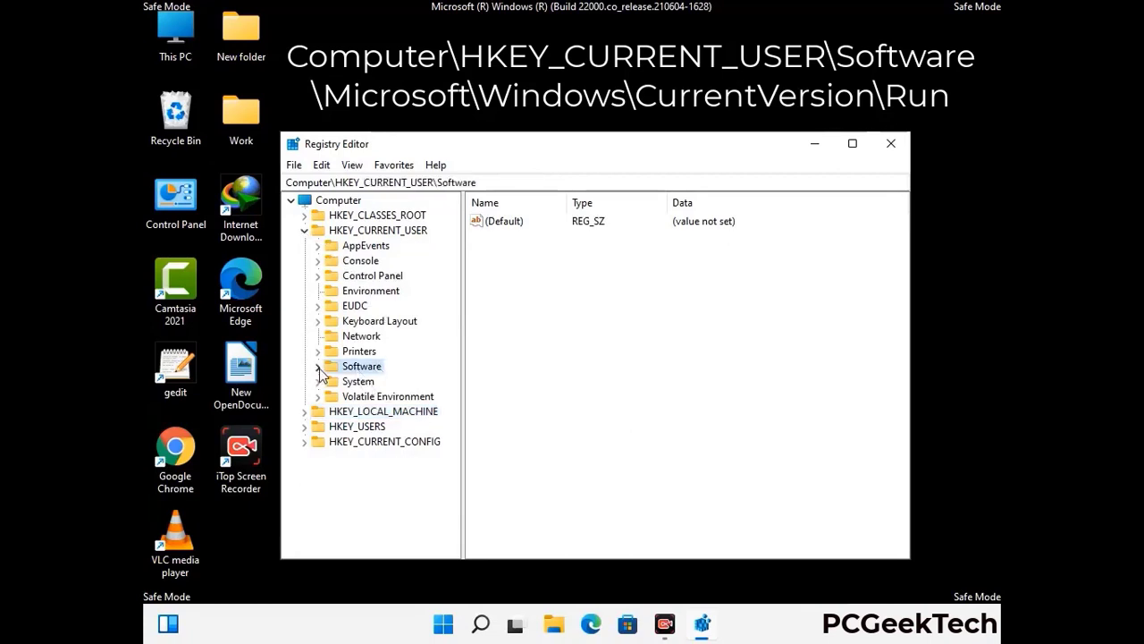
left_click(317, 367)
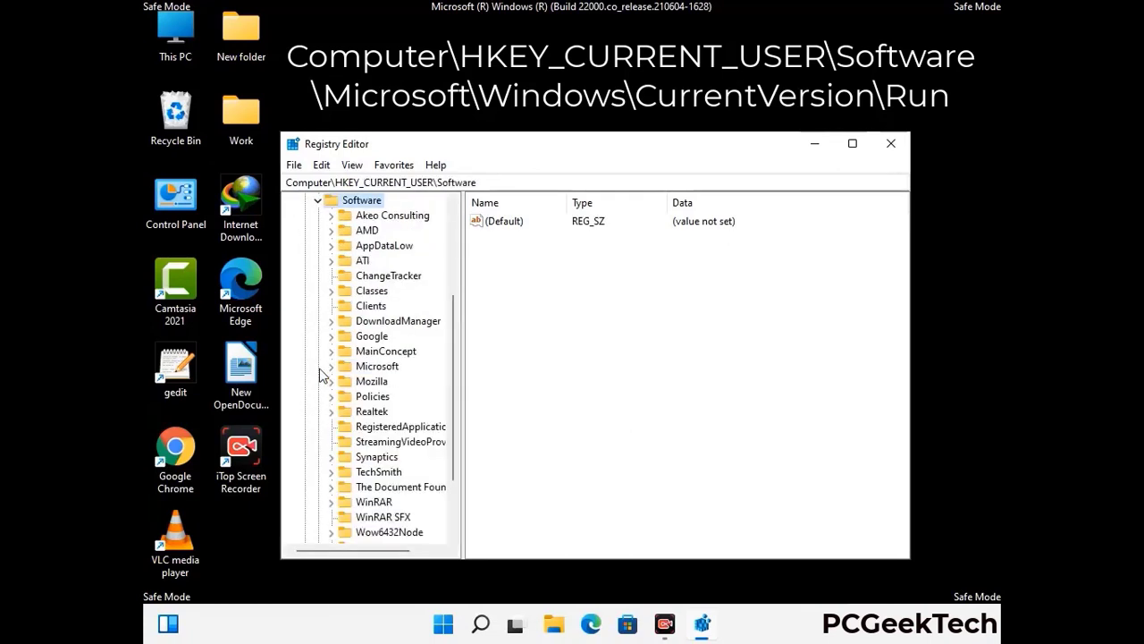
double_click(373, 368)
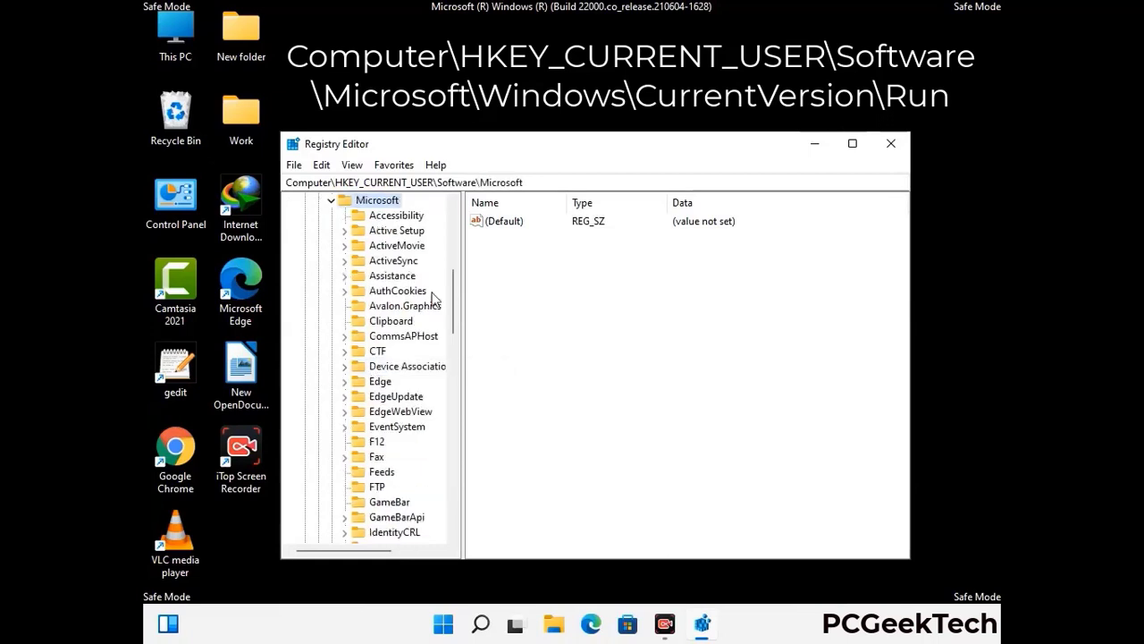
Go down through Windows and CurrentVersion to the Run key
scroll(413, 390, "down", 2)
scroll(413, 391, "down", 2)
scroll(413, 391, "down", 1)
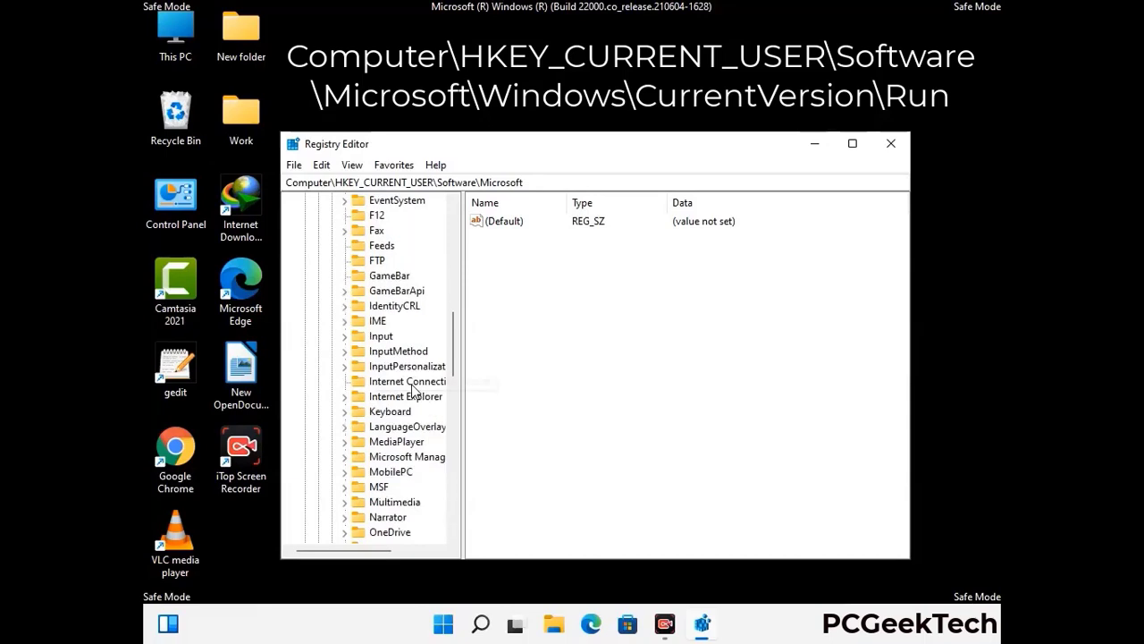
scroll(413, 391, "down", 2)
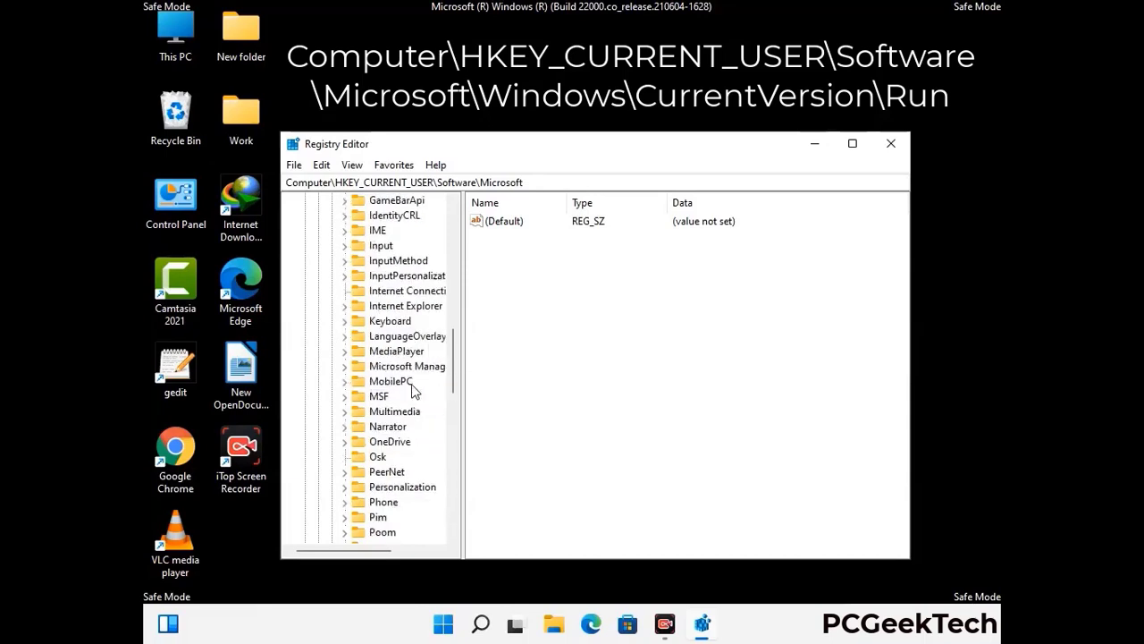
scroll(413, 391, "down", 7)
scroll(413, 391, "down", 3)
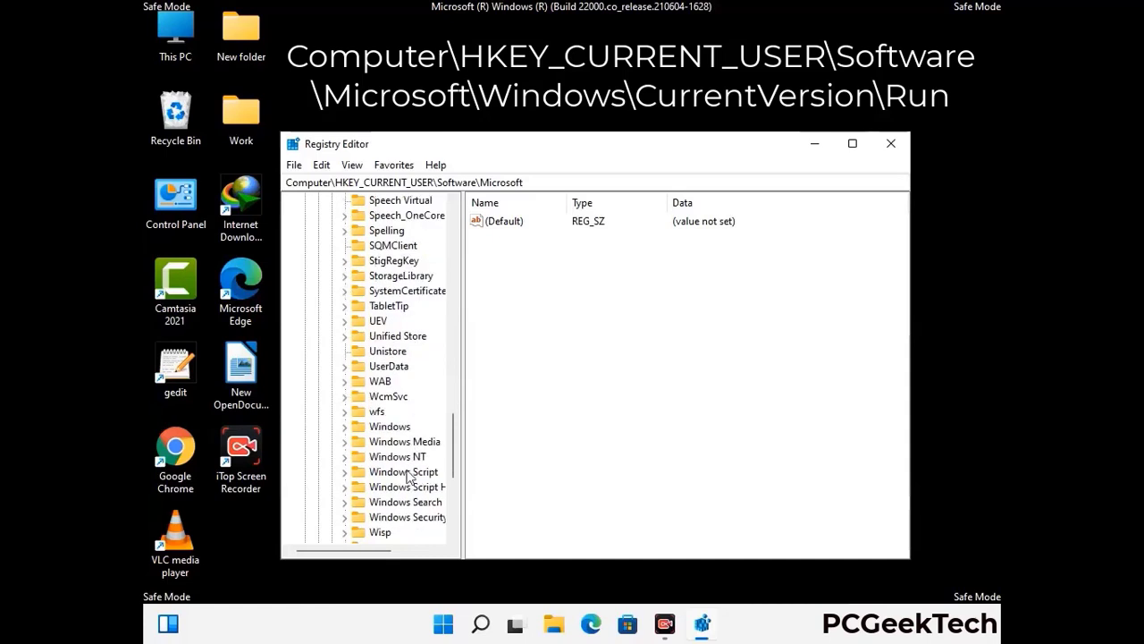
double_click(402, 429)
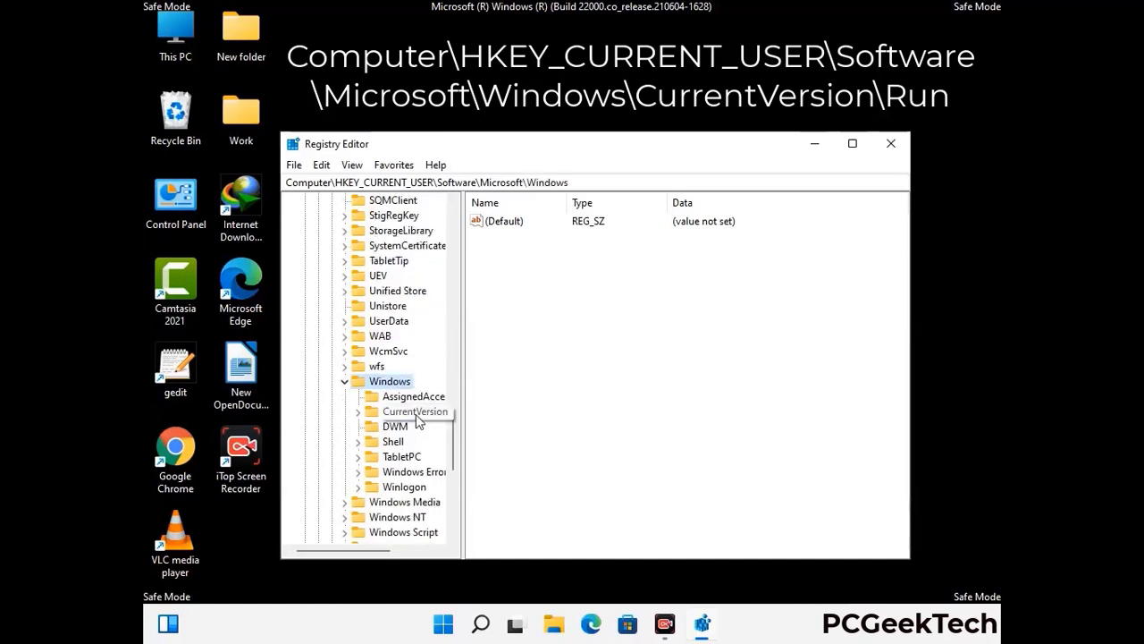
double_click(417, 417)
scroll(411, 393, "down", 5)
scroll(409, 386, "down", 4)
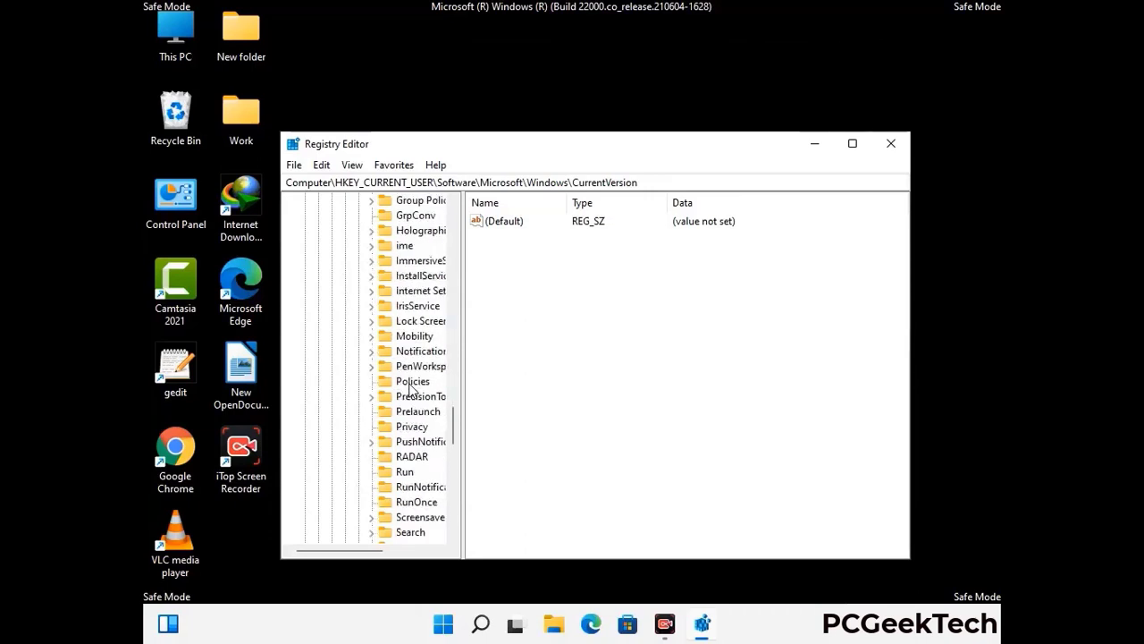
scroll(411, 389, "down", 1)
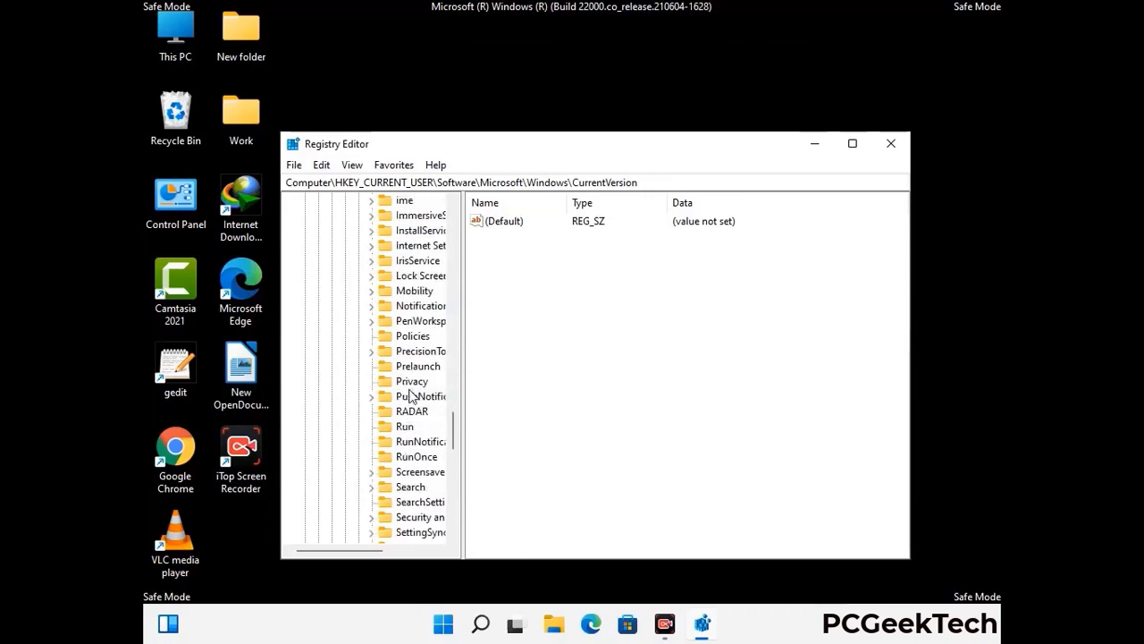
left_click(406, 429)
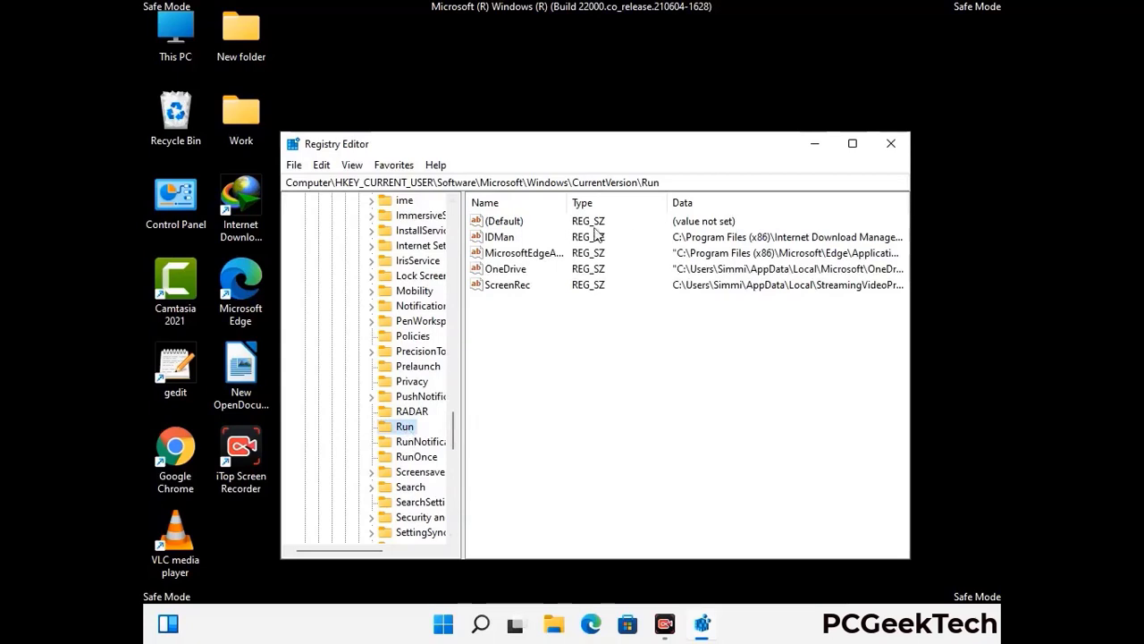
Delete the ScreenRec value from the Run key and confirm with Yes
left_click(504, 286)
left_click(509, 288)
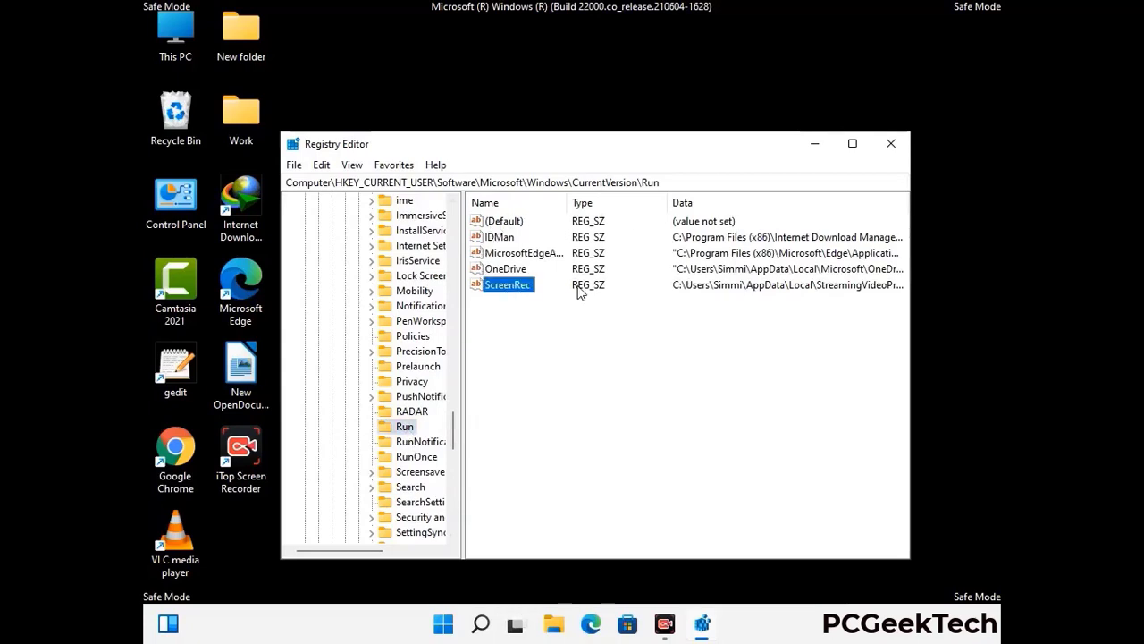
right_click(517, 292)
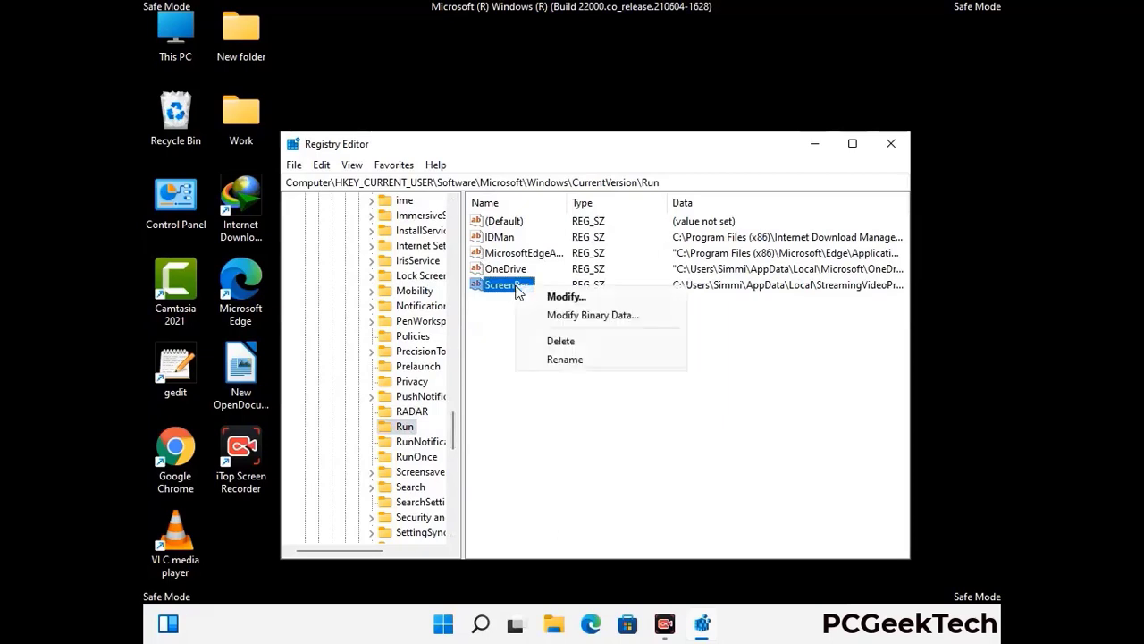
left_click(548, 337)
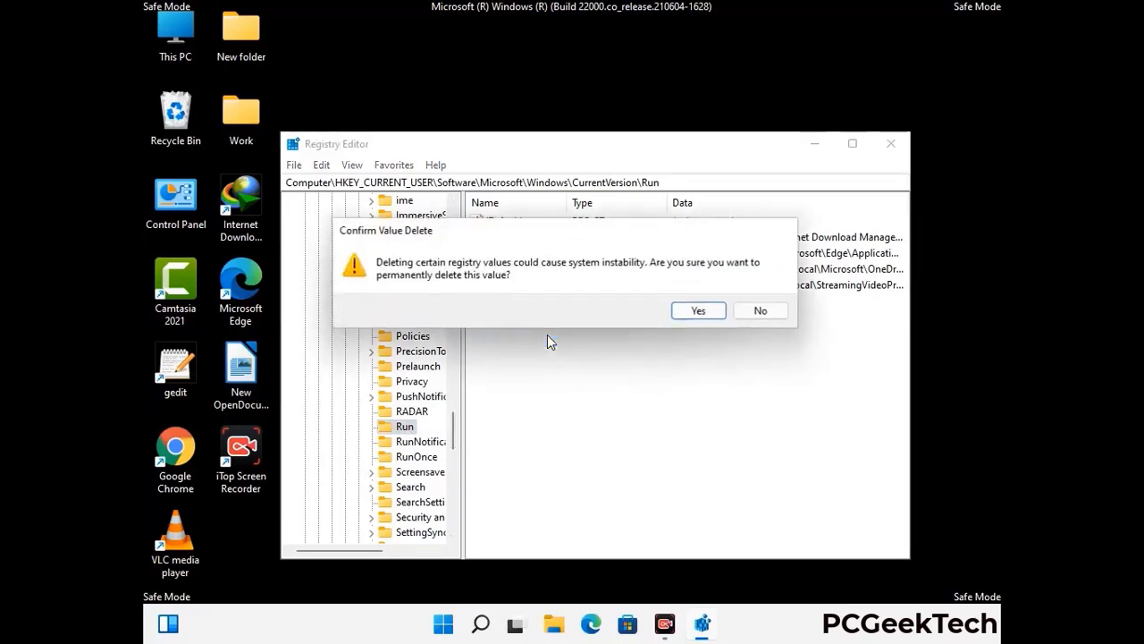
left_click(699, 311)
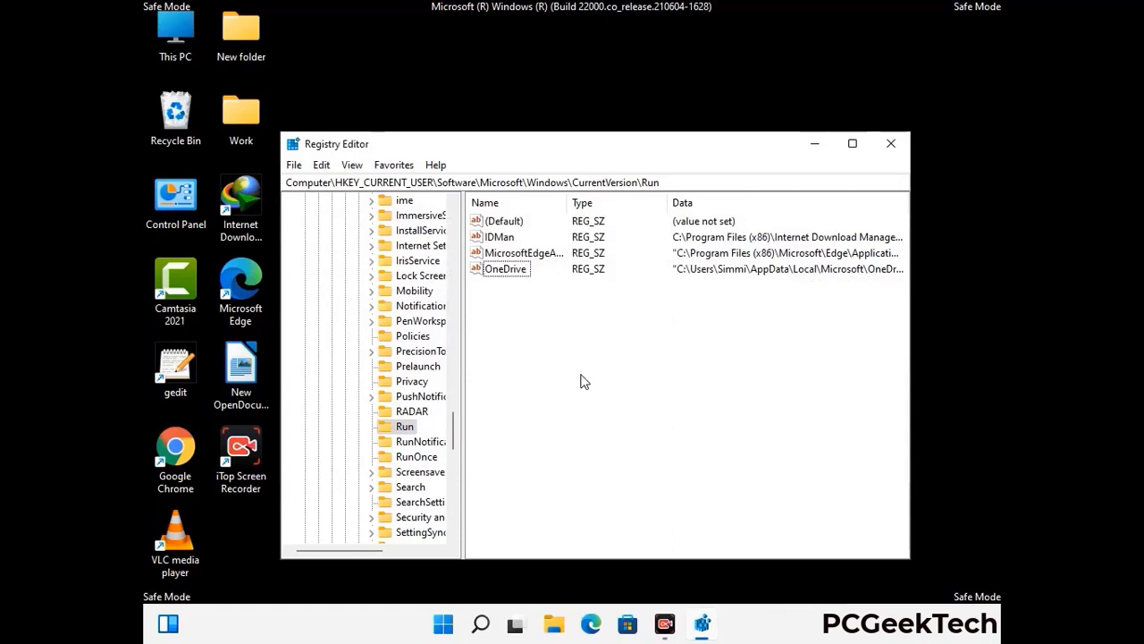
Search the registry for 'Virus Nam', stop the search, and close Registry Editor
key("ctrl+f")
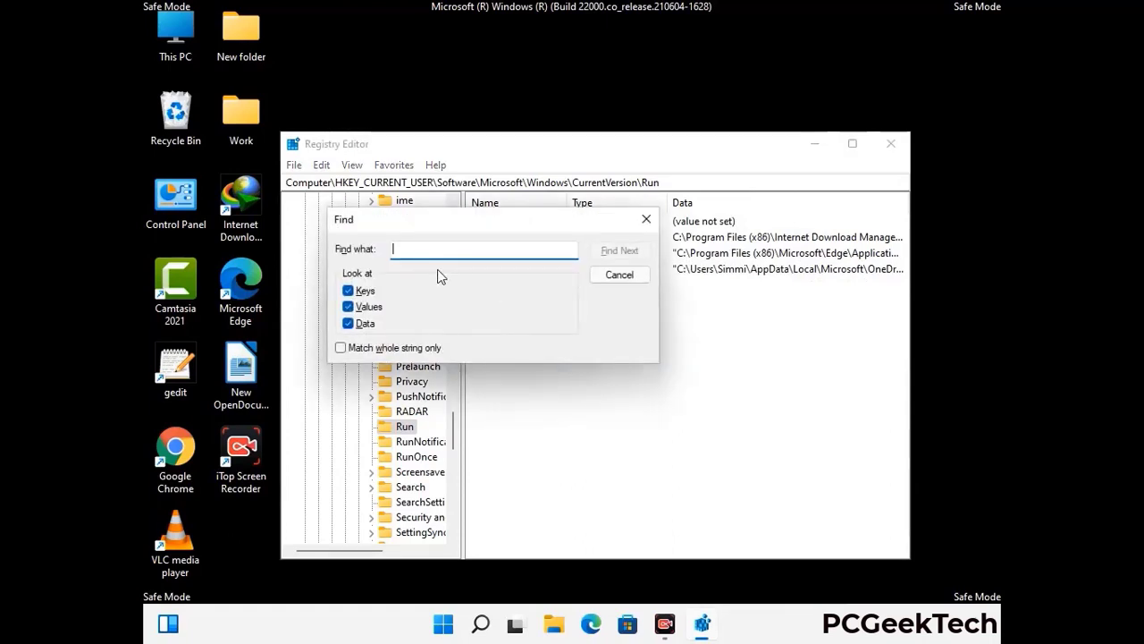
type("Virus Name")
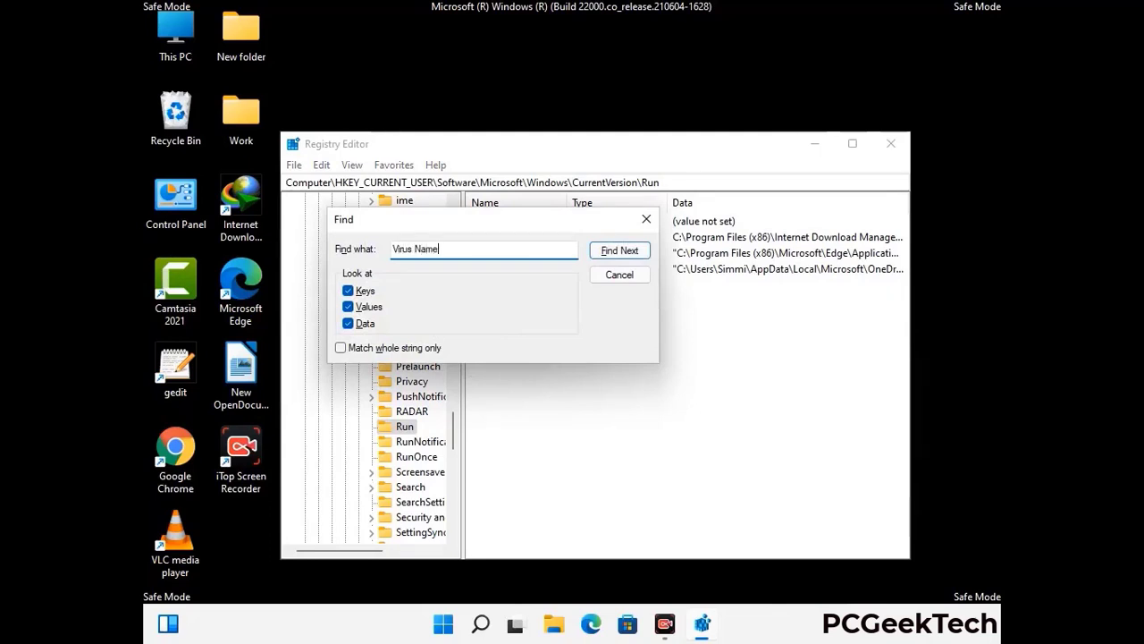
left_click(607, 255)
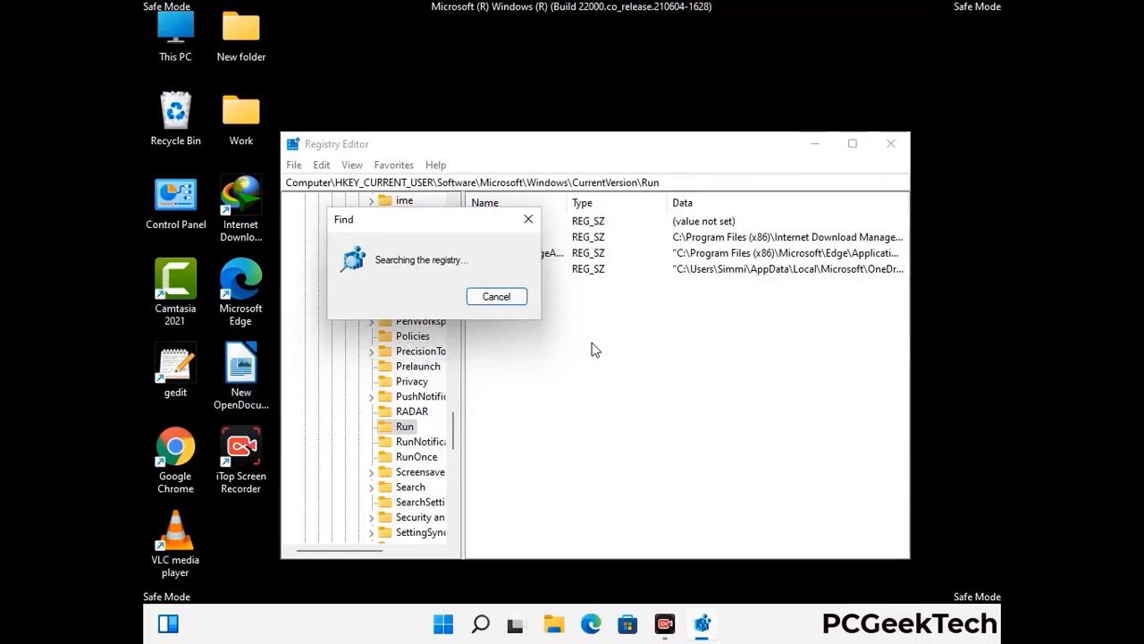
left_click(536, 222)
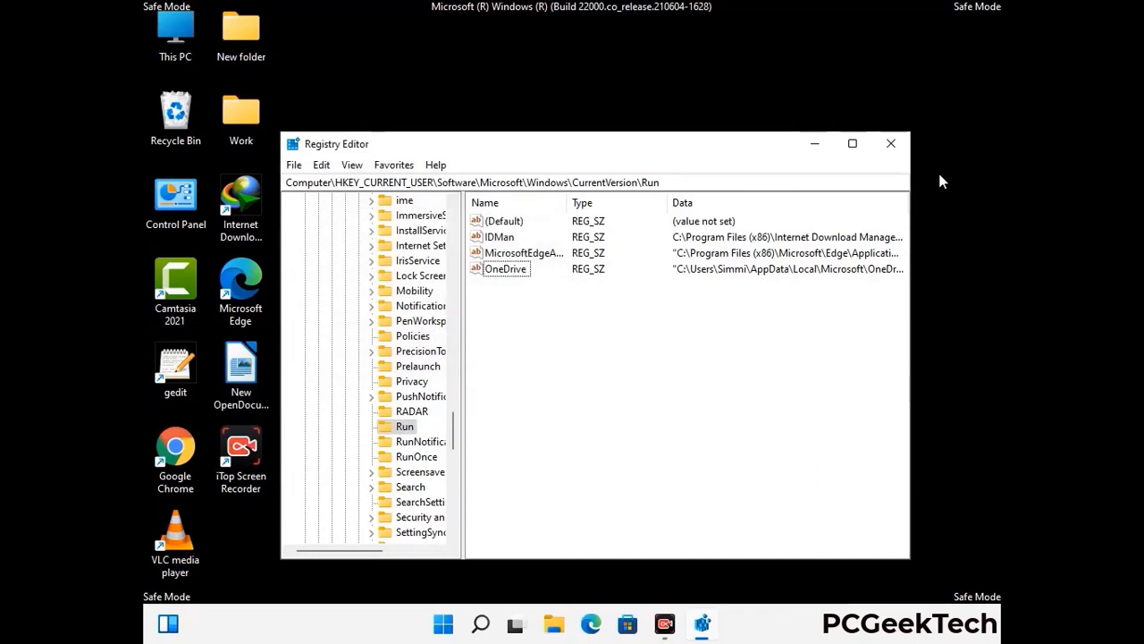
left_click(892, 144)
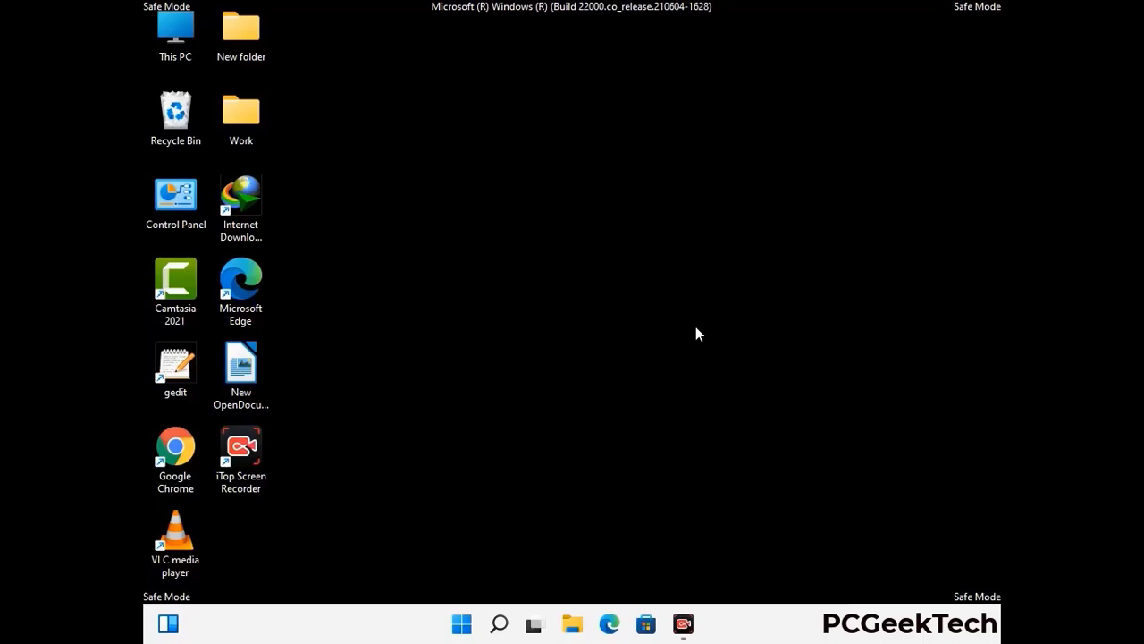
Launch msconfig and uncheck Safe boot on the Boot tab
key("super+r")
left_click_drag(335, 416, 588, 179)
type("ms")
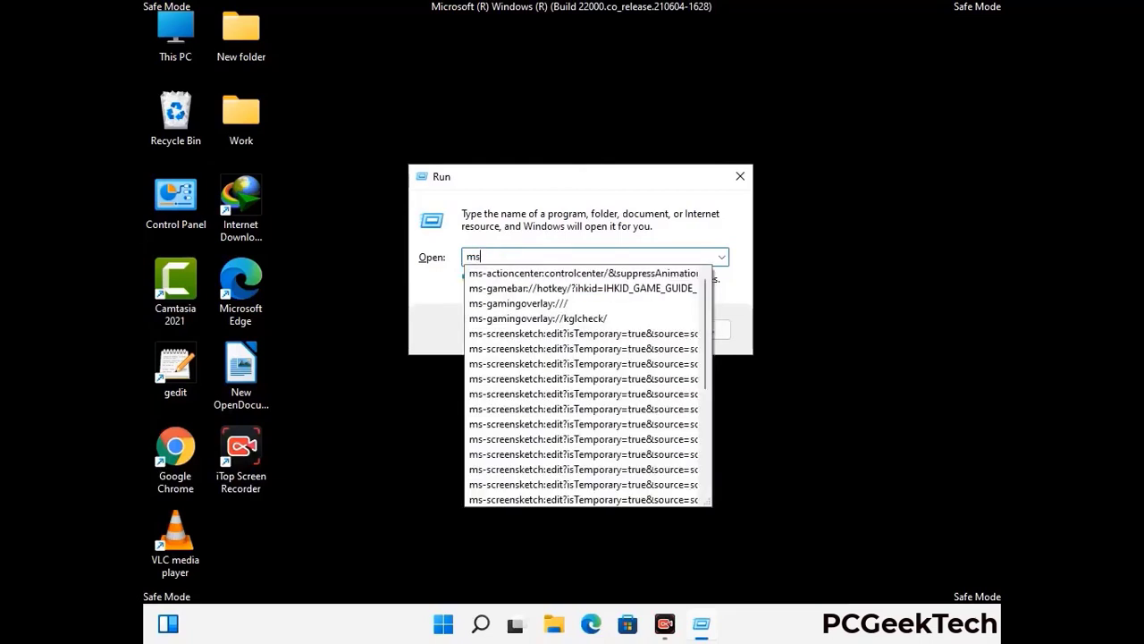
type("config")
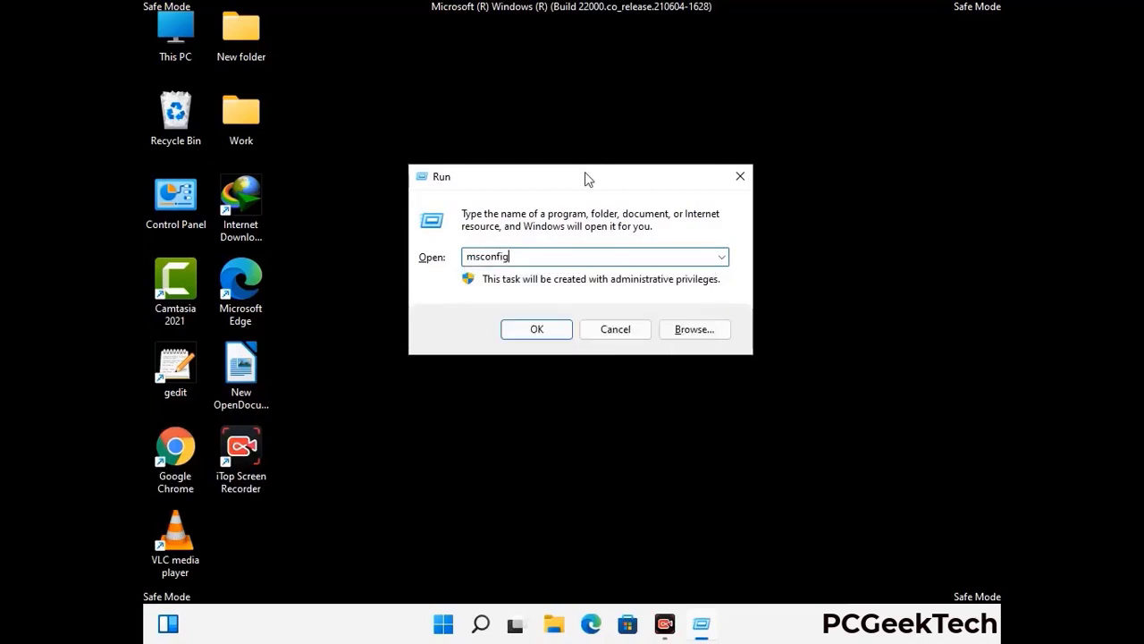
left_click(528, 327)
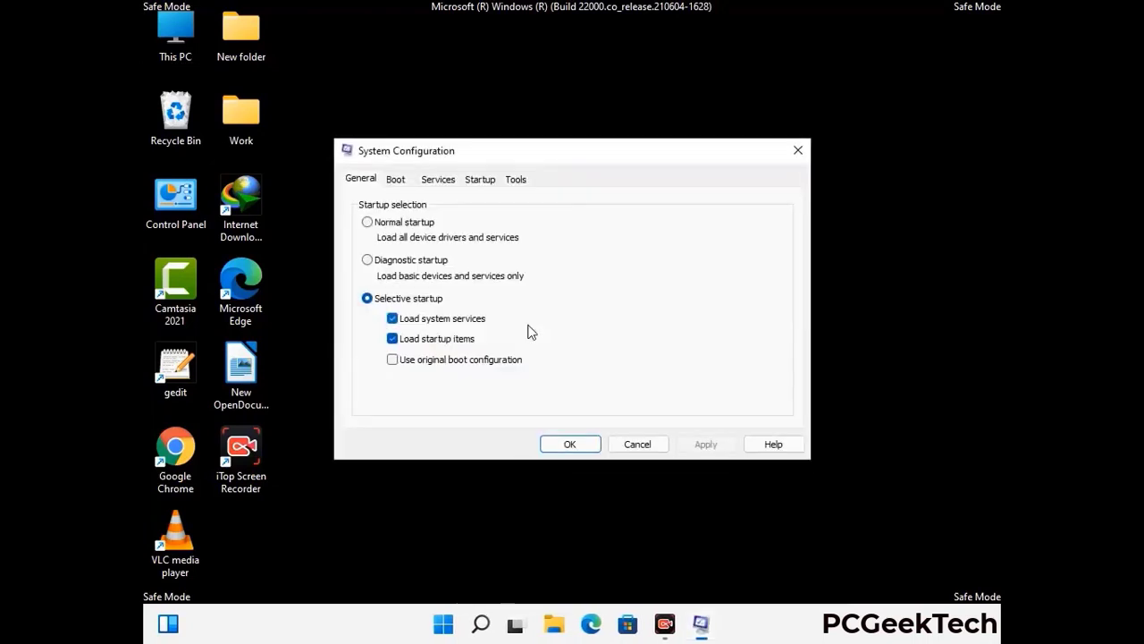
left_click(395, 179)
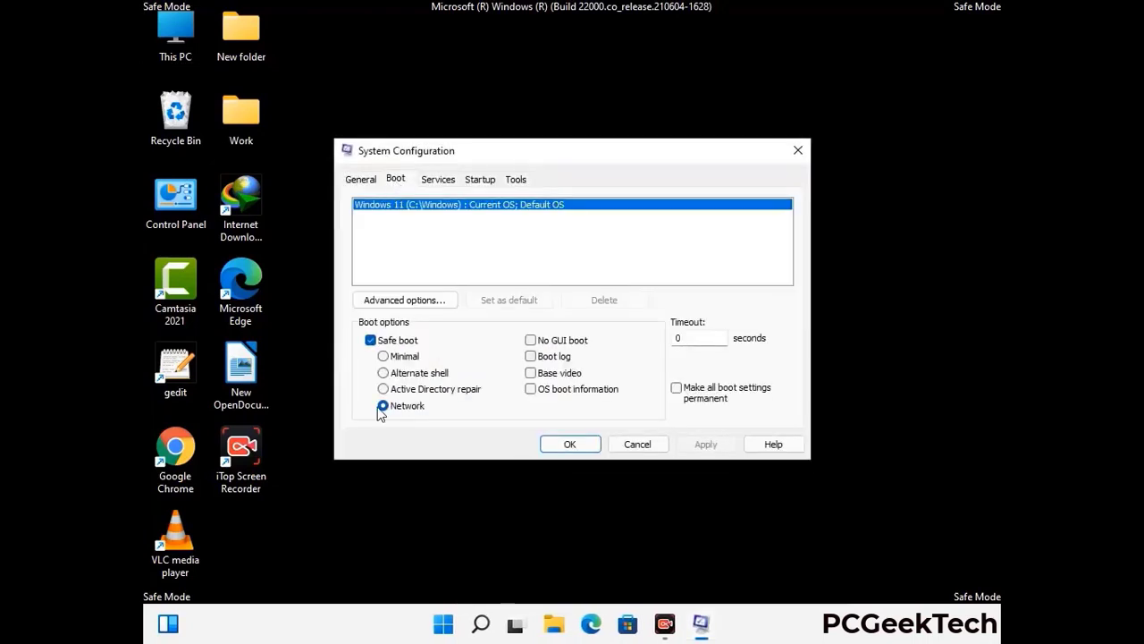
left_click(370, 341)
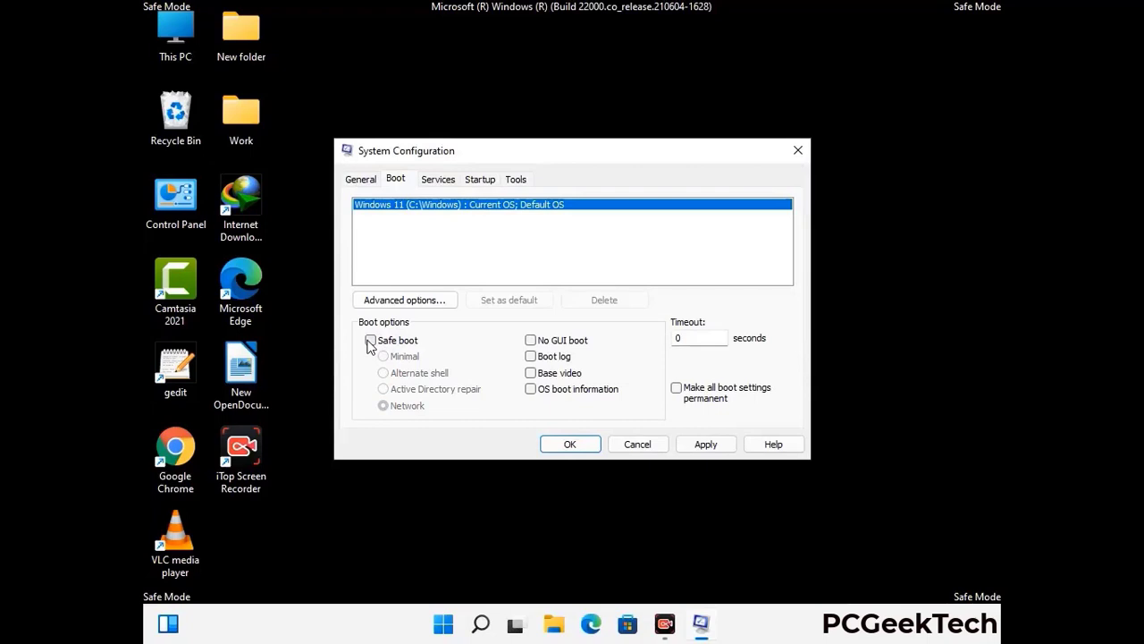